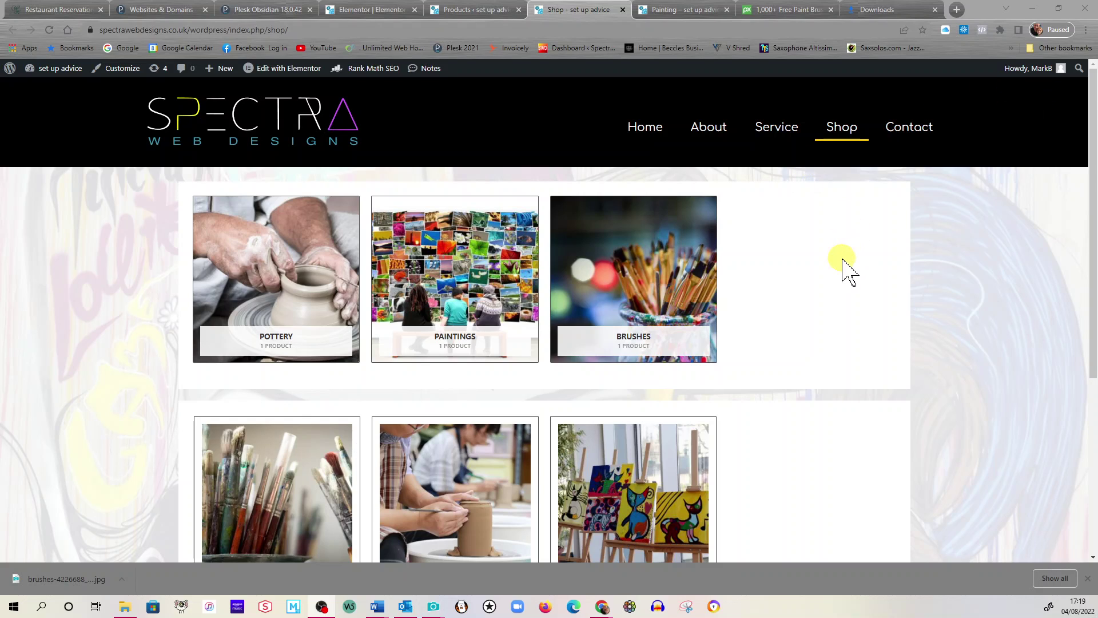
- Review the category tiles and the product listings on the shop page
scroll(847, 273, down, 3)
scroll(847, 274, down, 2)
scroll(847, 274, up, 5)
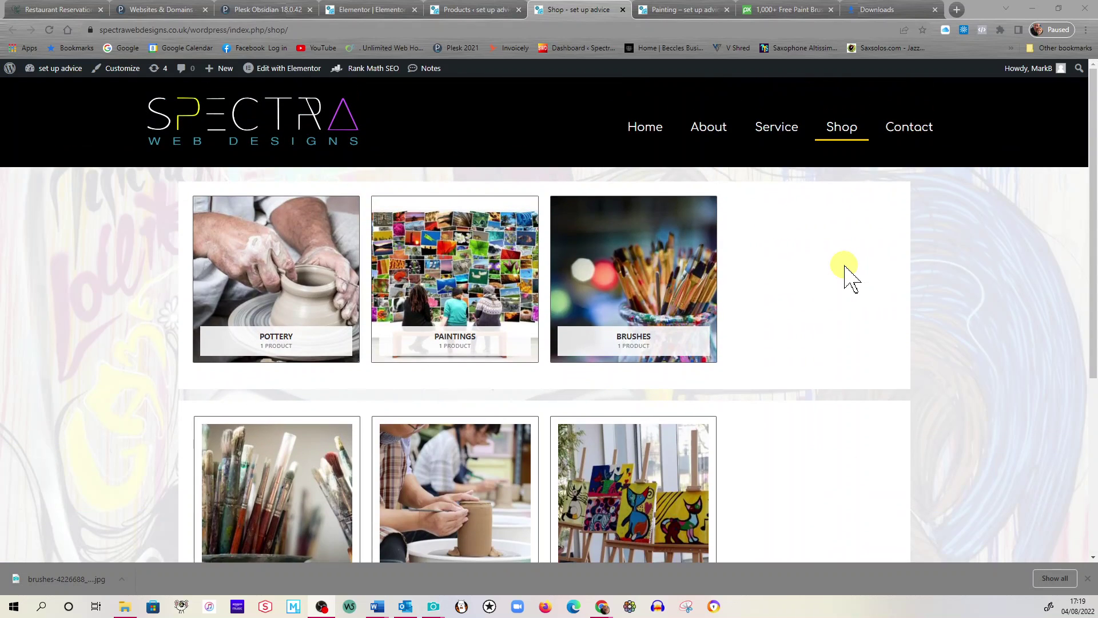
scroll(845, 266, down, 3)
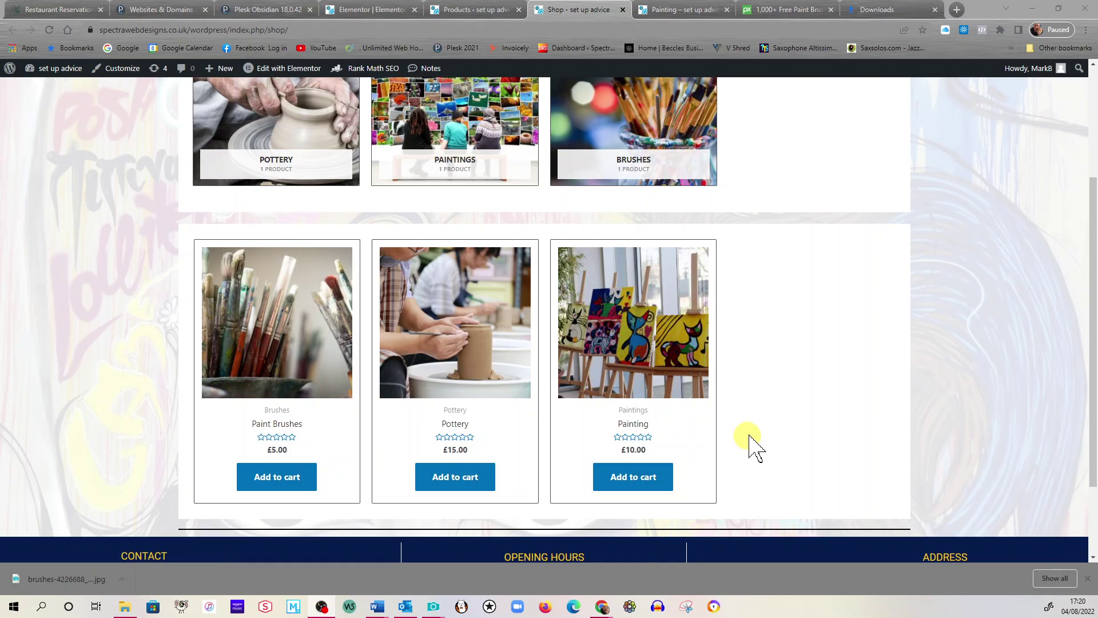
scroll(755, 447, up, 2)
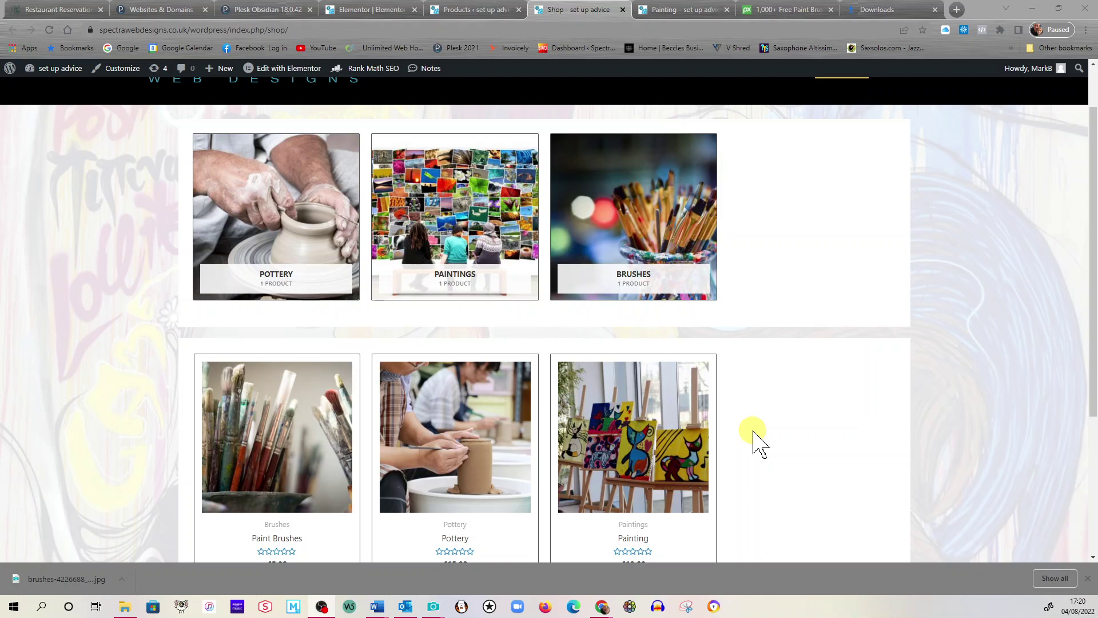
scroll(686, 407, up, 1)
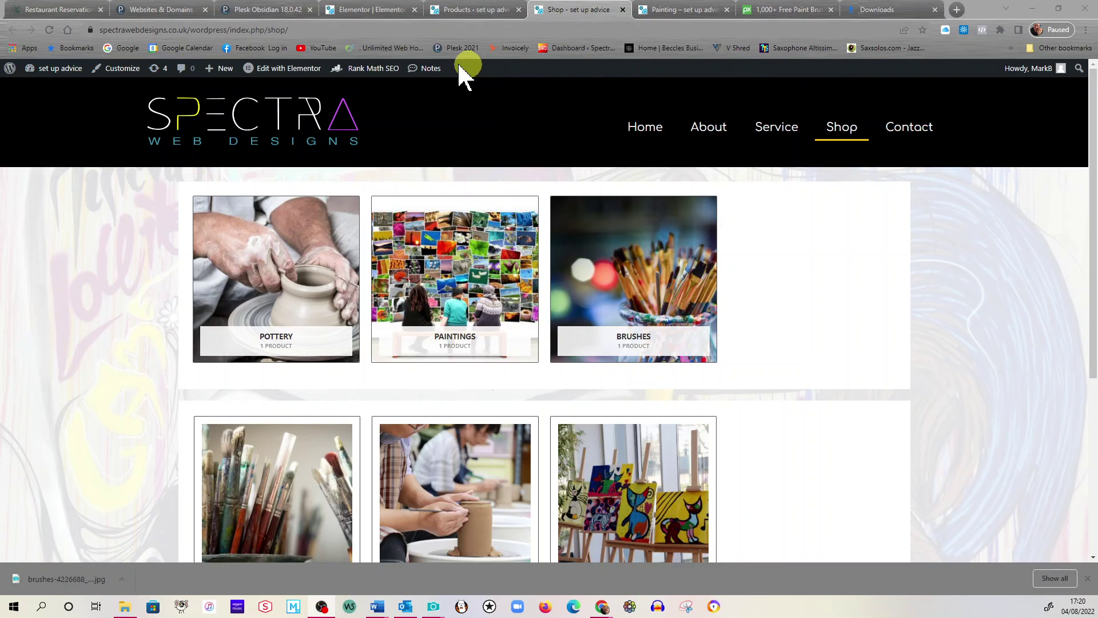
- Go to the WordPress admin dashboard and open the product categories page
mouse_move(44, 69)
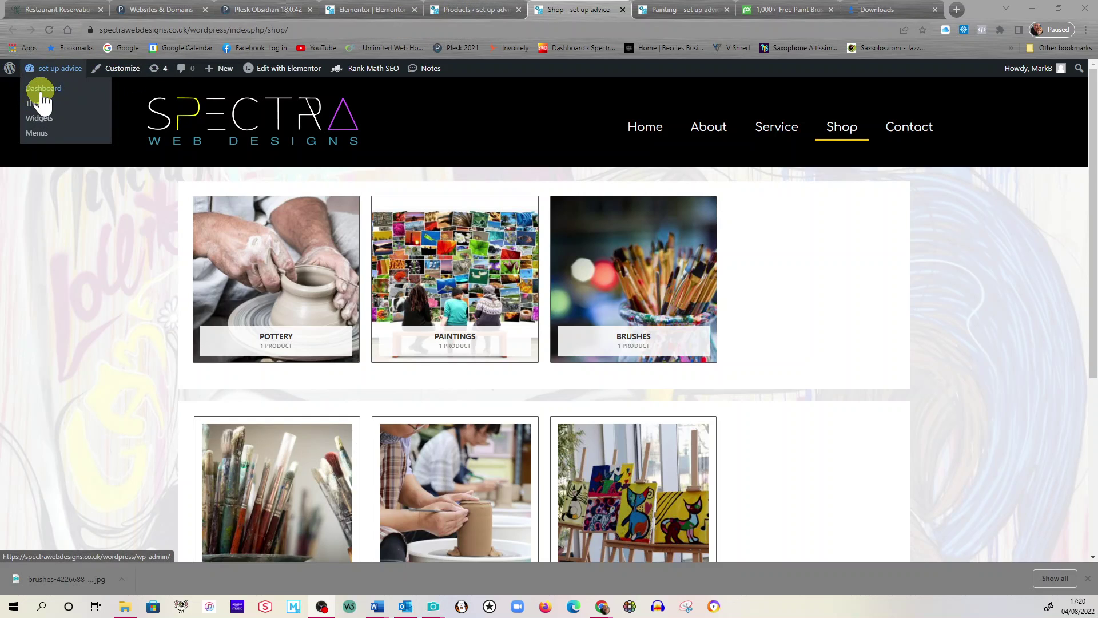
click(464, 14)
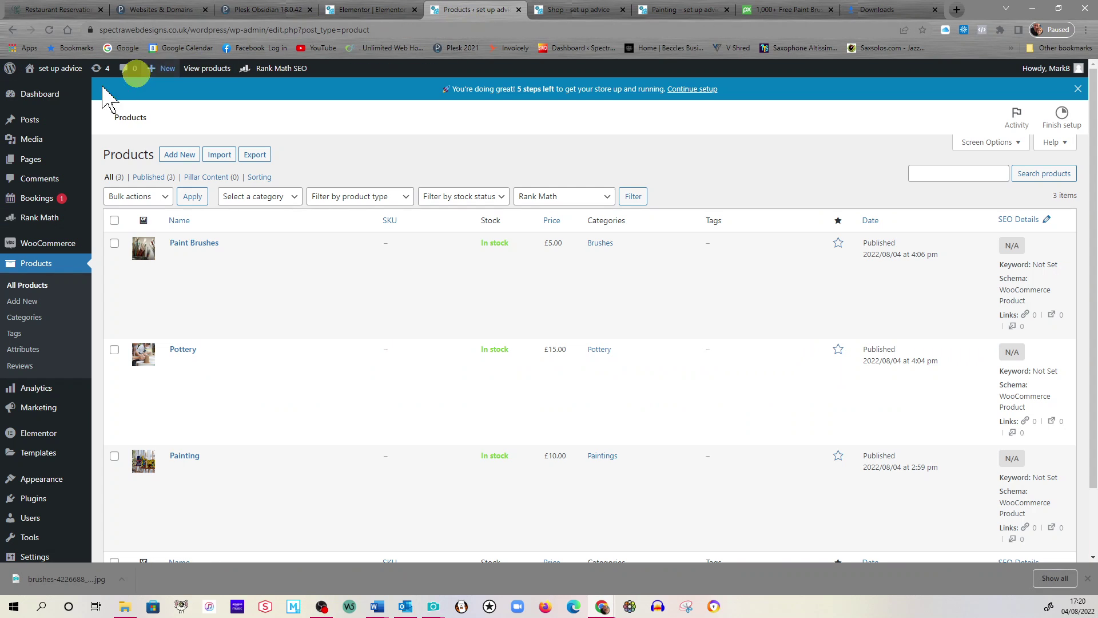
click(45, 98)
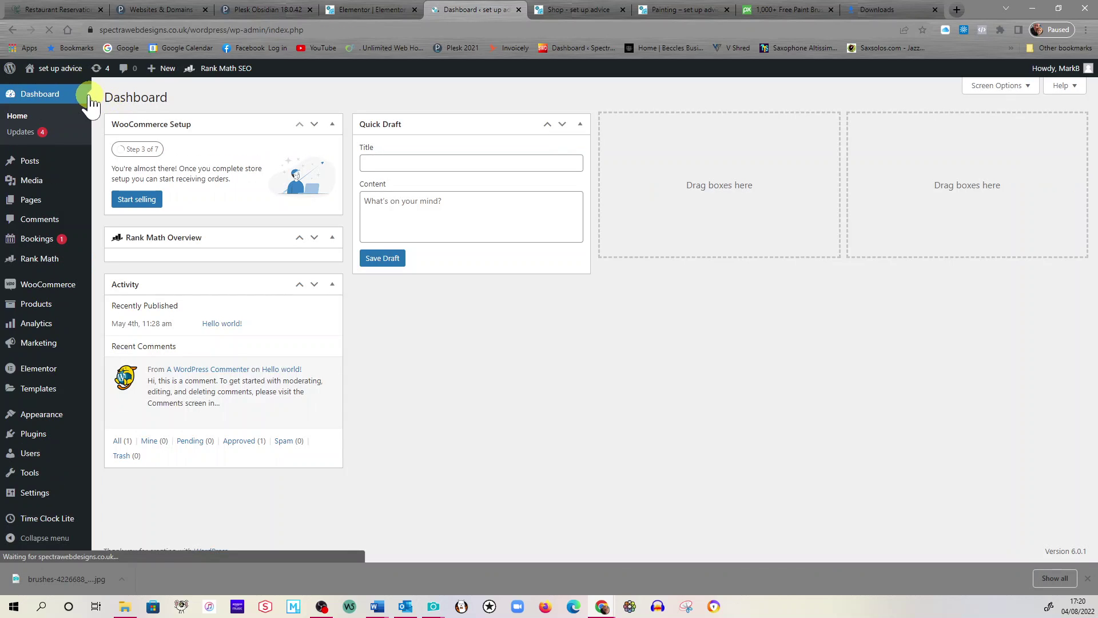
mouse_move(46, 353)
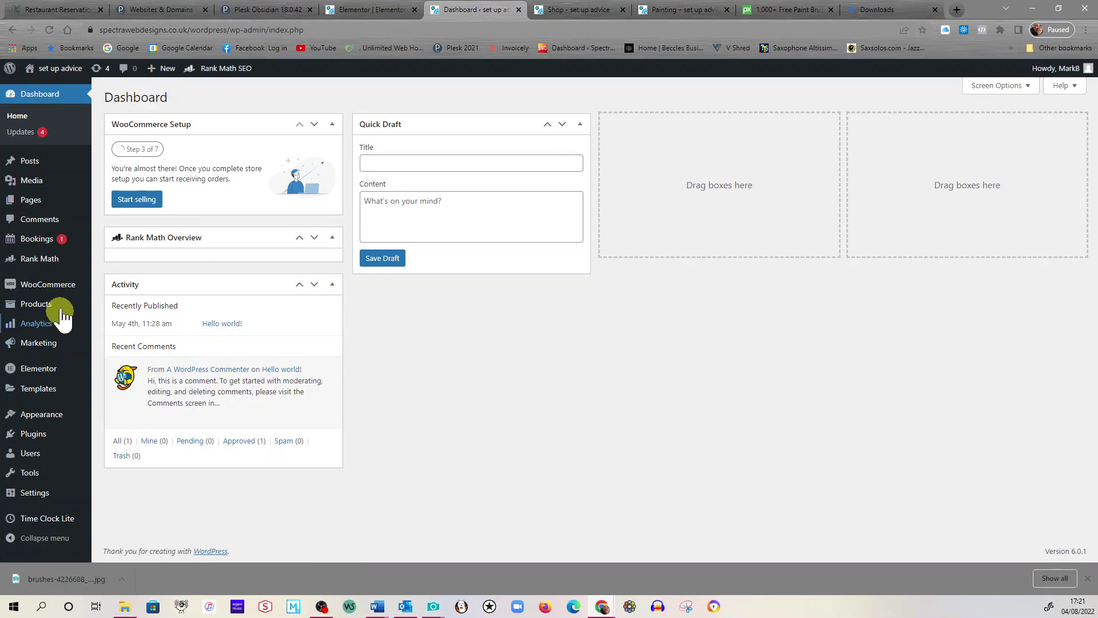
mouse_move(32, 308)
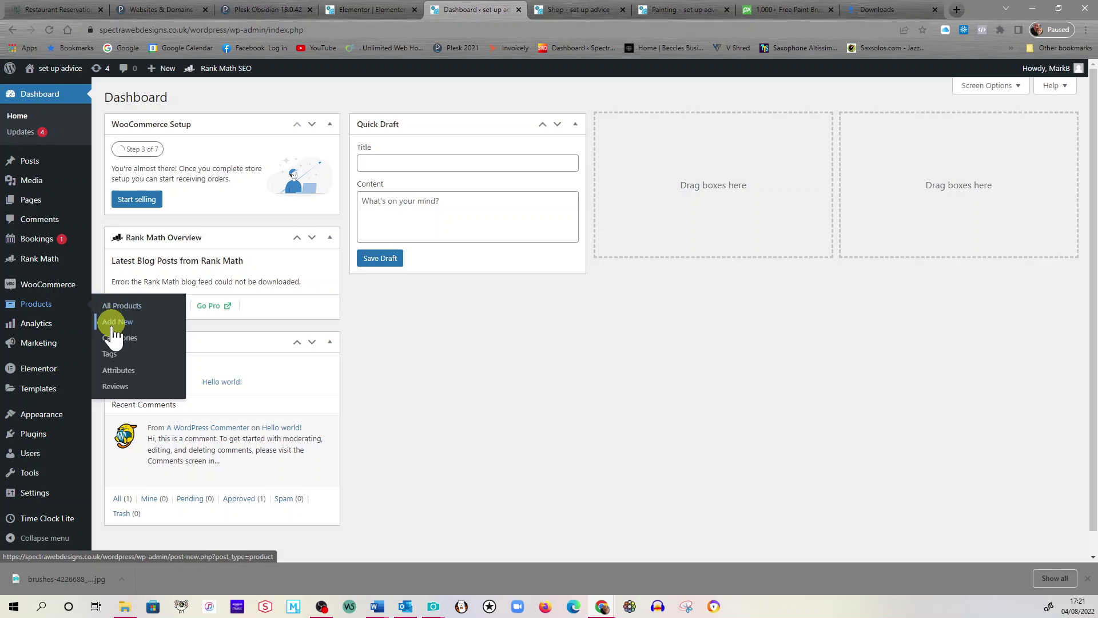
click(114, 343)
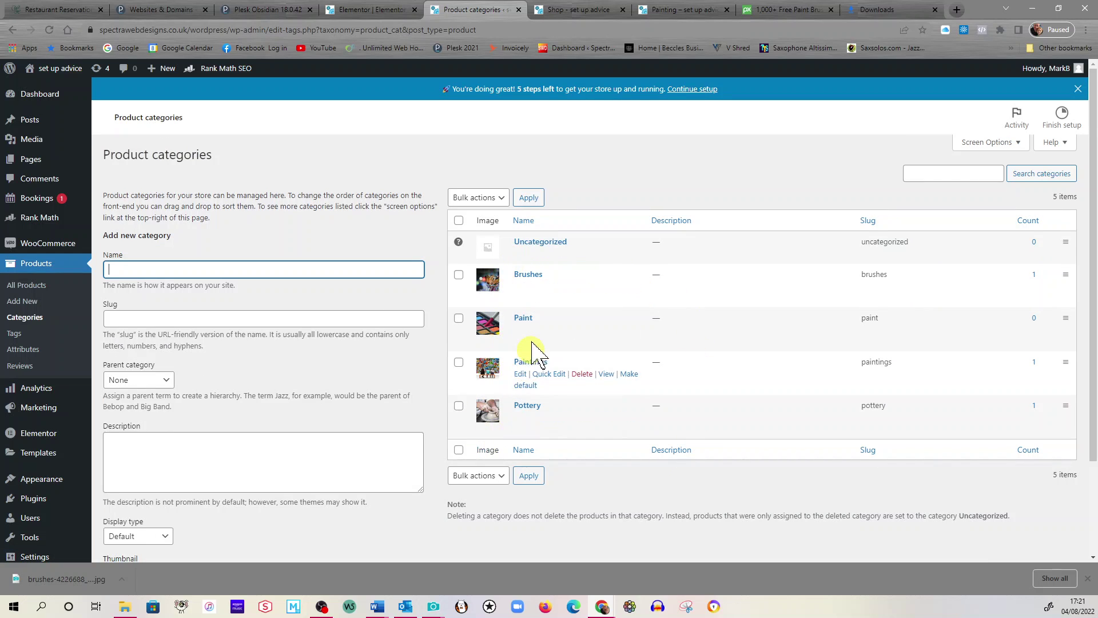
- Permanently delete the Paint category from the product categories and confirm the deletion
click(582, 331)
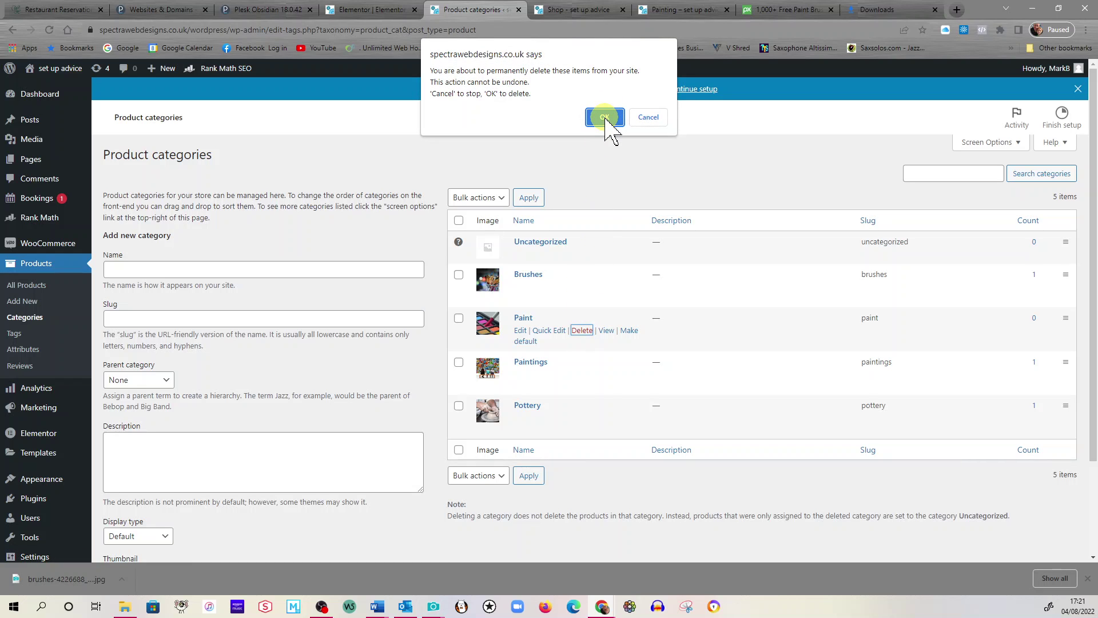
click(369, 12)
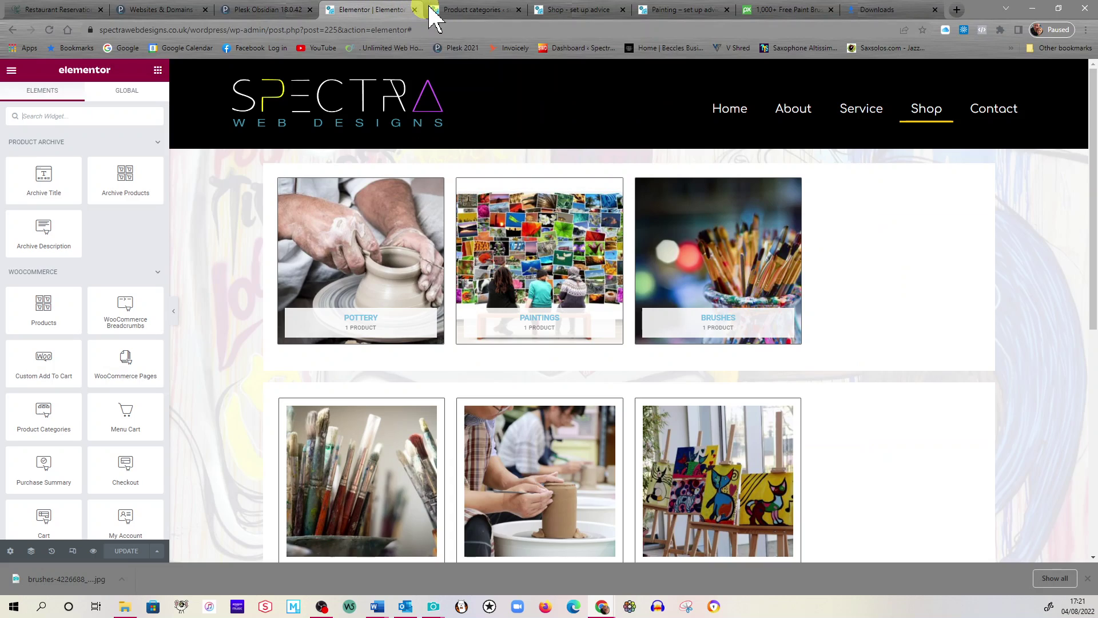
click(465, 10)
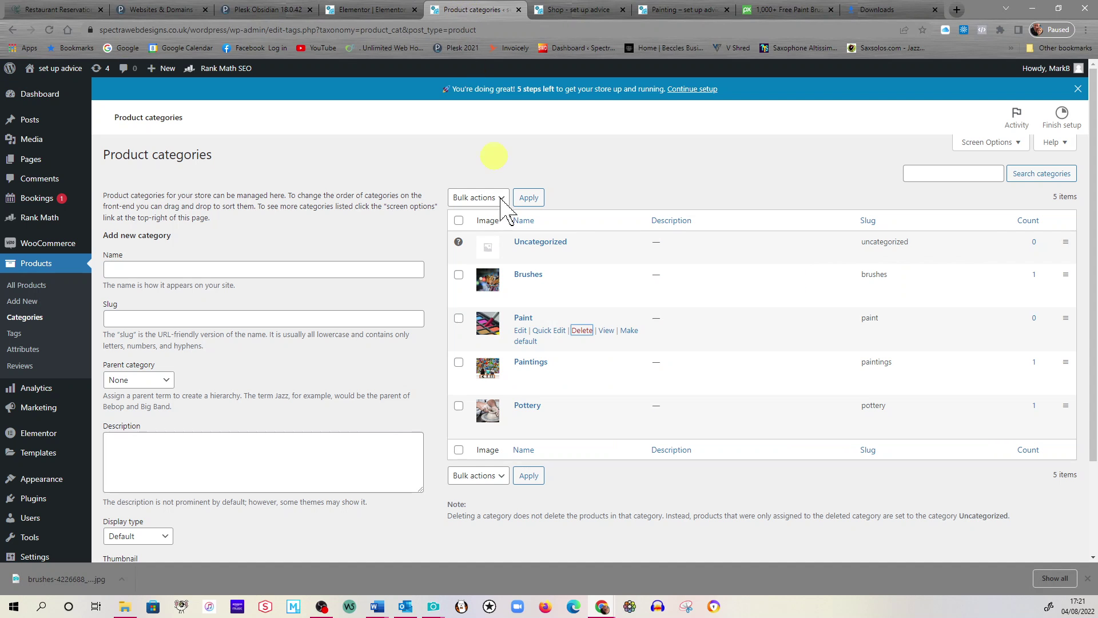
click(588, 332)
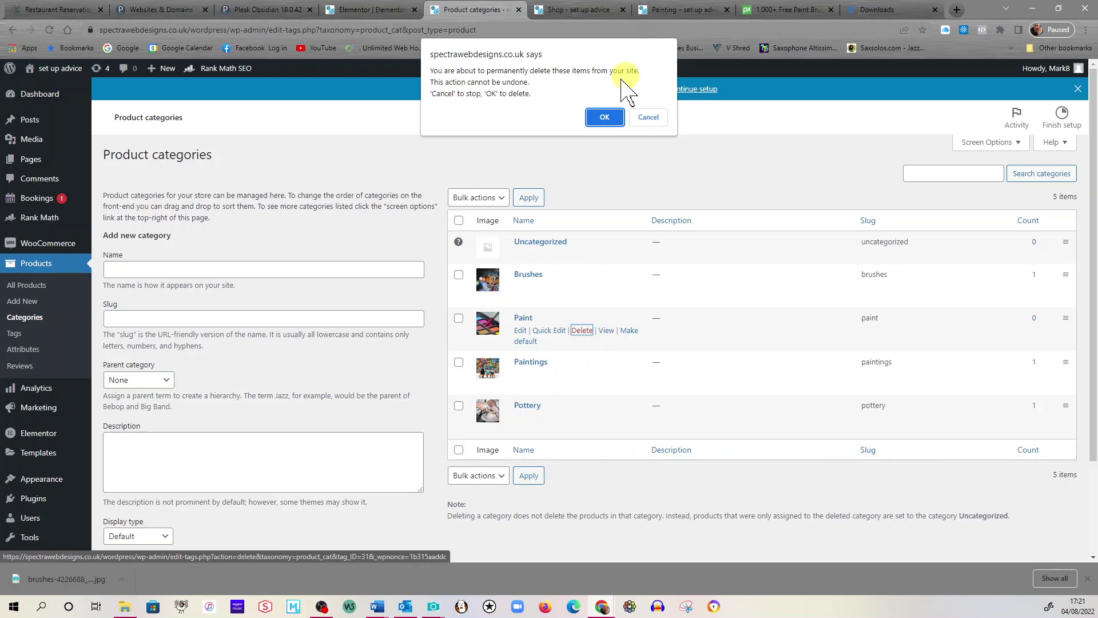
click(604, 118)
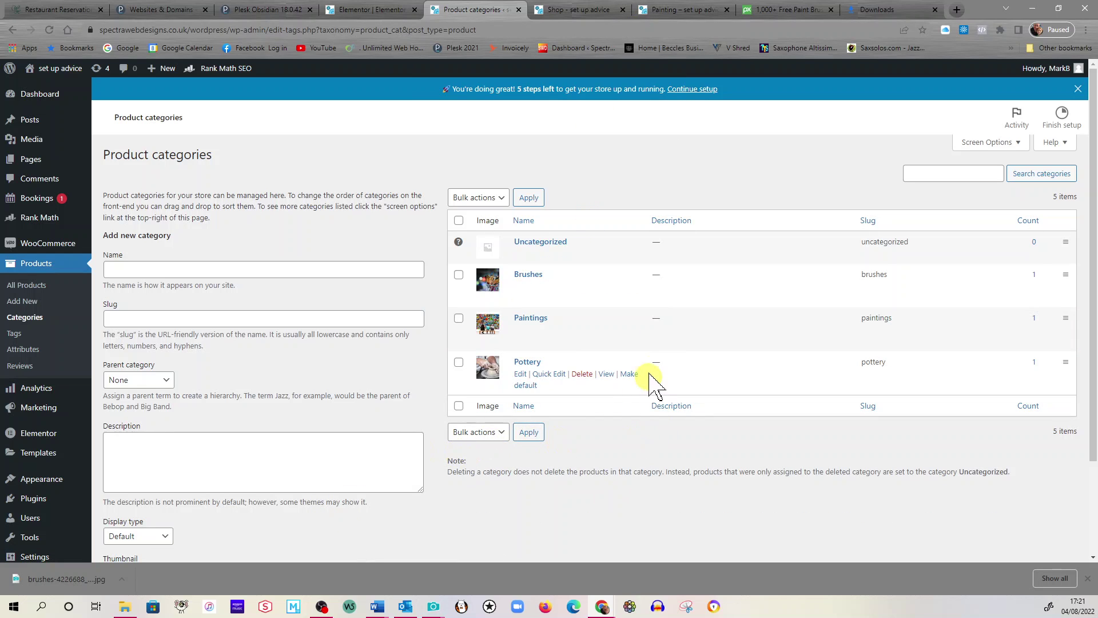
- Enter Paint as the name of a new product category
mouse_move(645, 351)
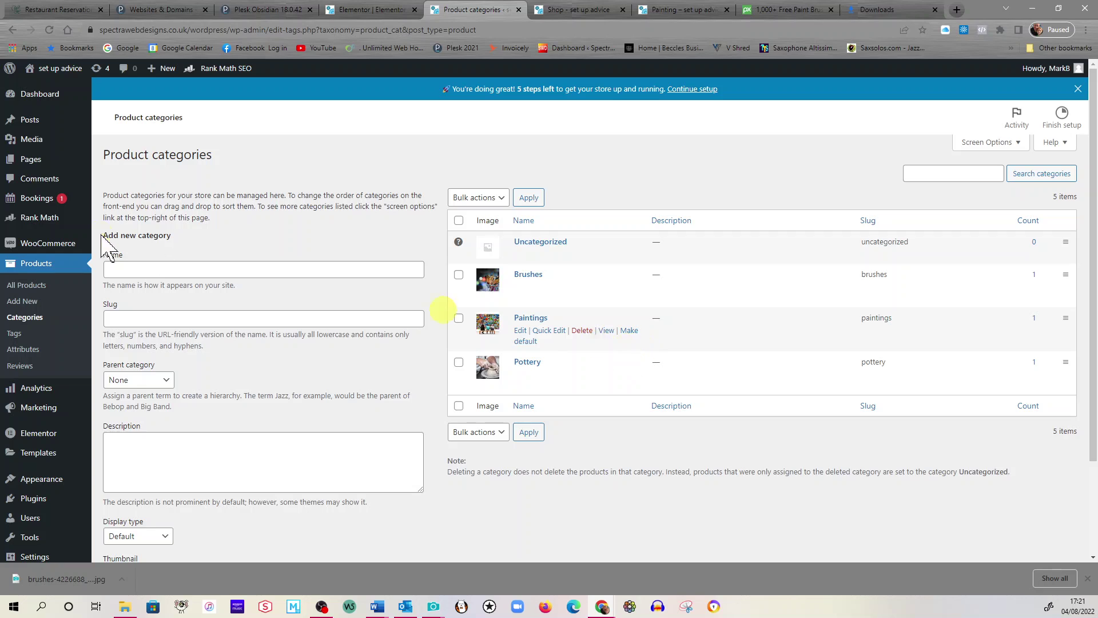
click(127, 268)
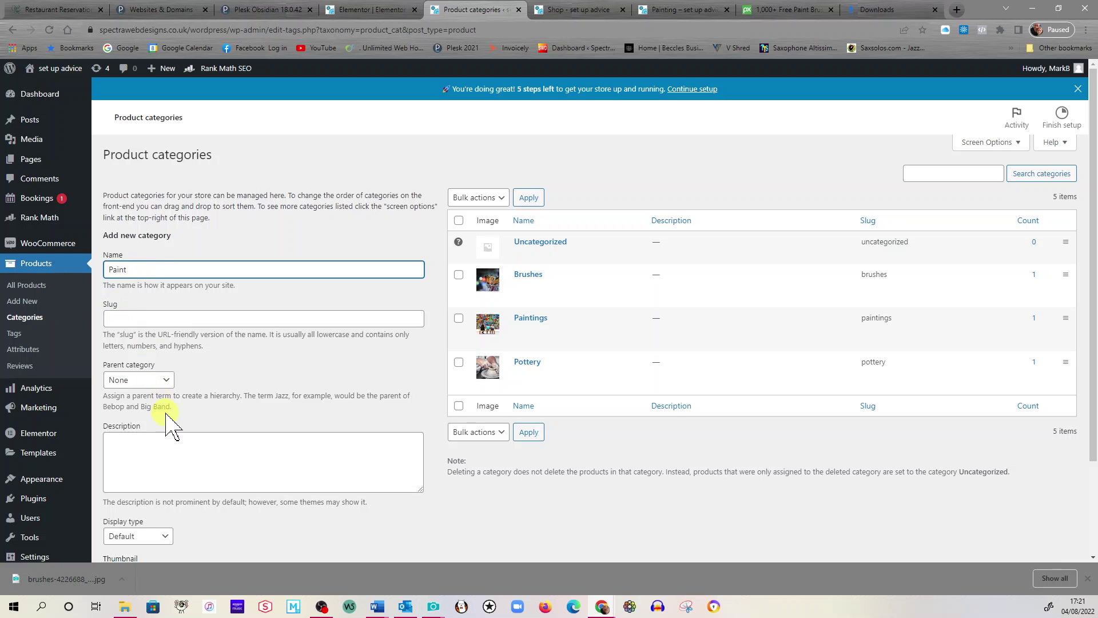
scroll(168, 400, down, 2)
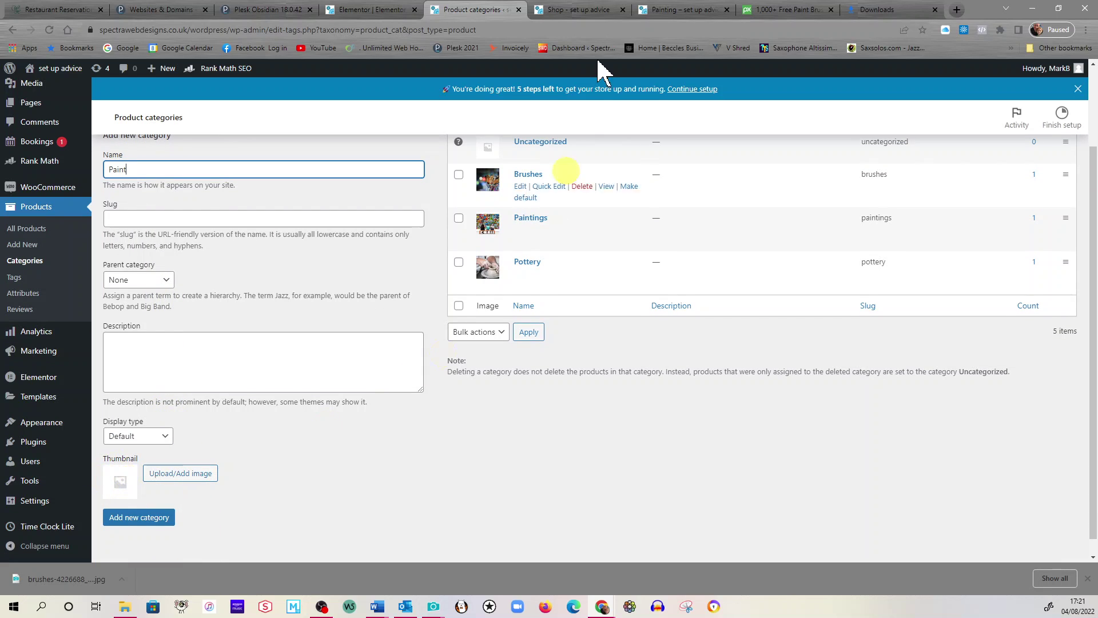
click(361, 12)
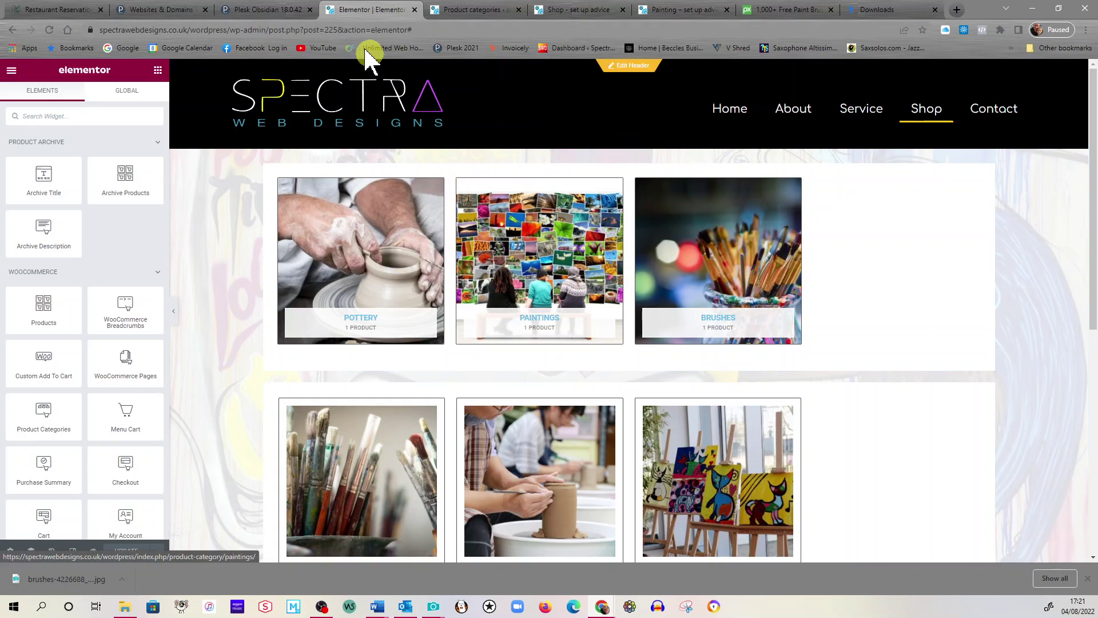
click(465, 11)
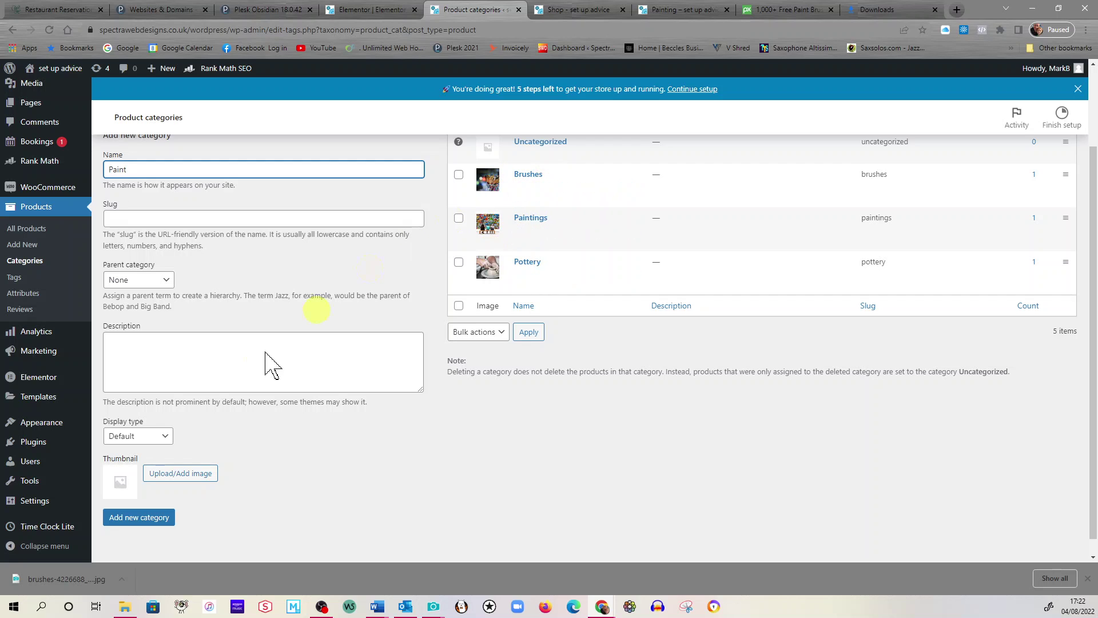
- Use watercolor-3445376_1920.jpg from the media library as the thumbnail, add the Paint category, and dismiss the store setup banner
click(184, 474)
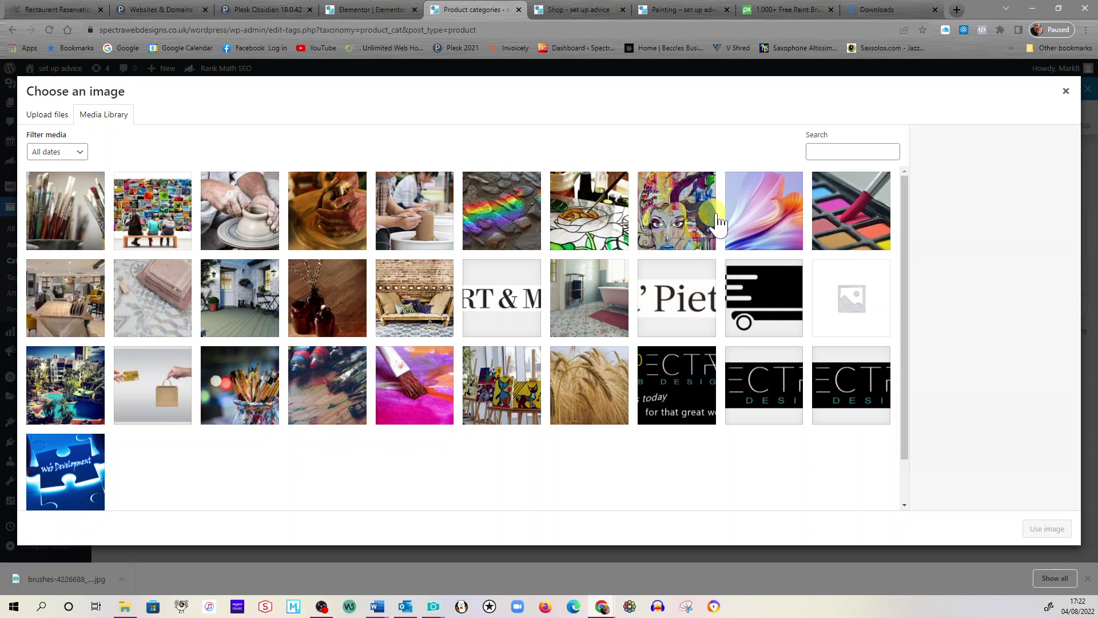
click(835, 223)
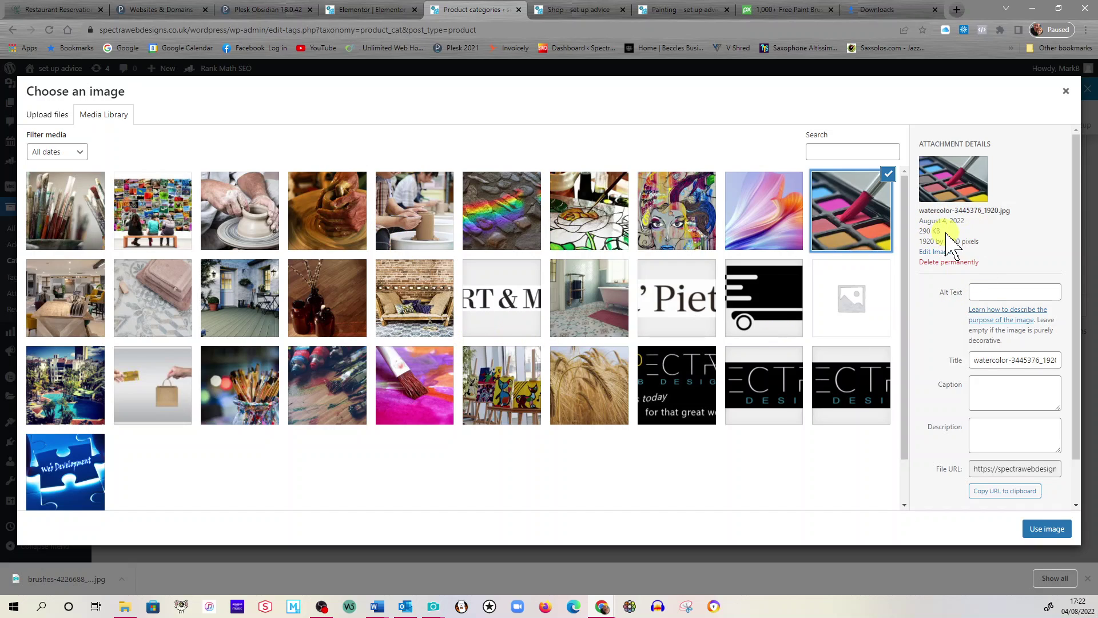
click(1042, 537)
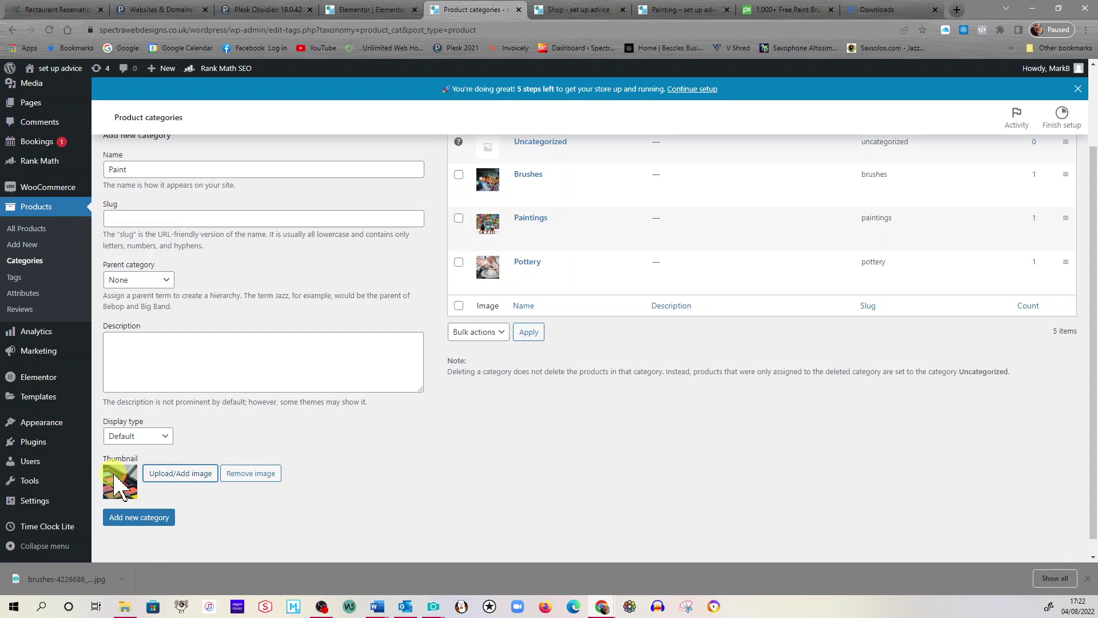
scroll(132, 486, up, 3)
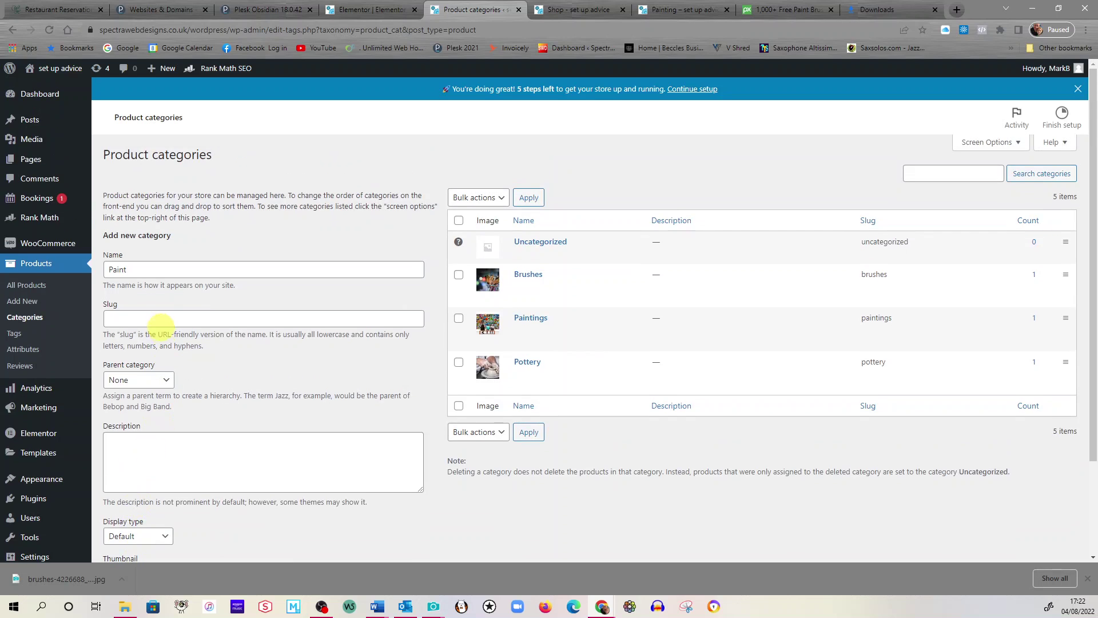
scroll(155, 303, down, 3)
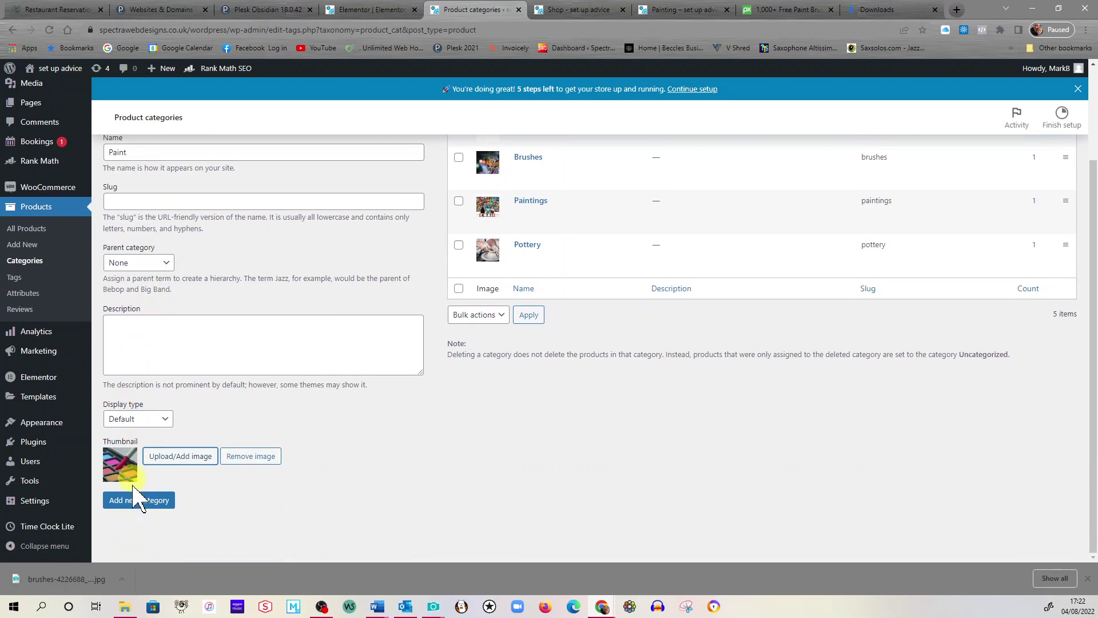
click(163, 501)
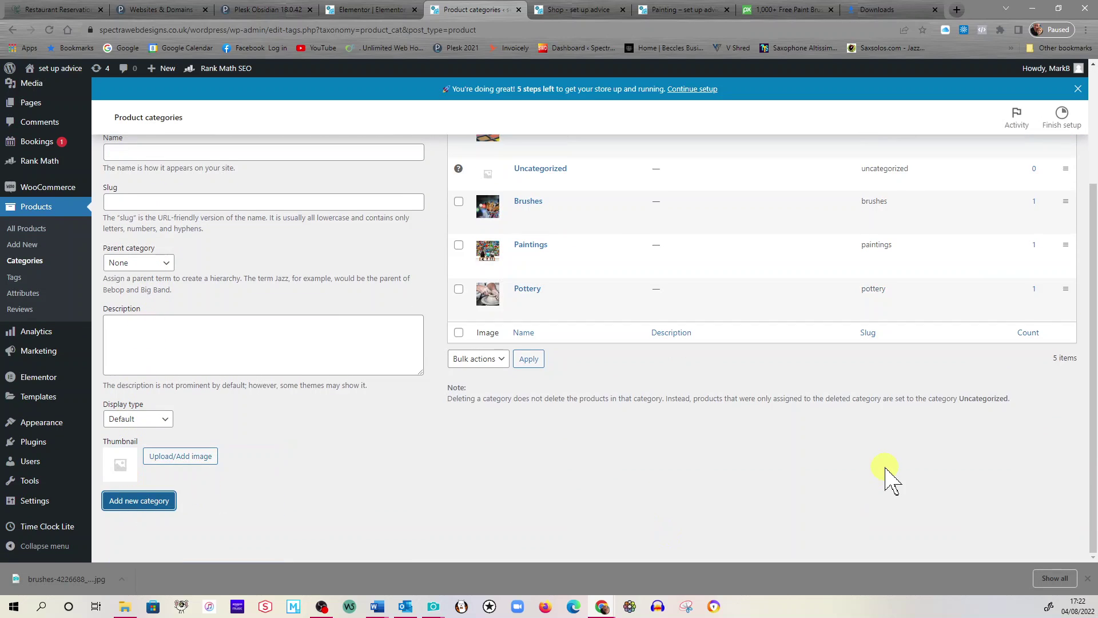
click(1077, 89)
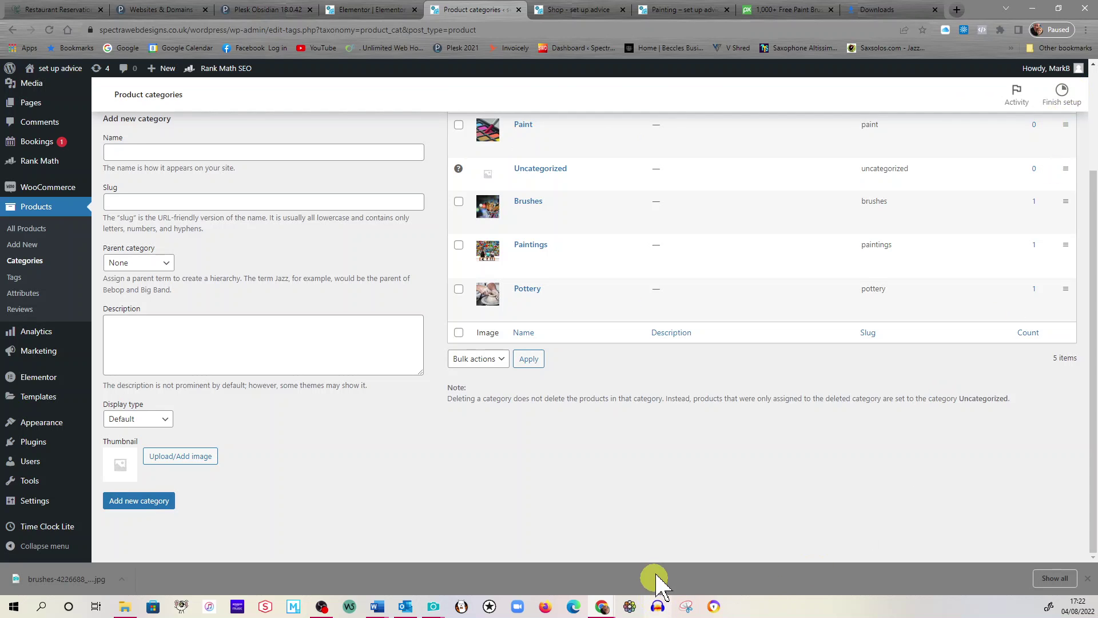
- Open the Brushes category for editing and review its name, slug, description, thumbnail and SEO settings
scroll(658, 440, up, 3)
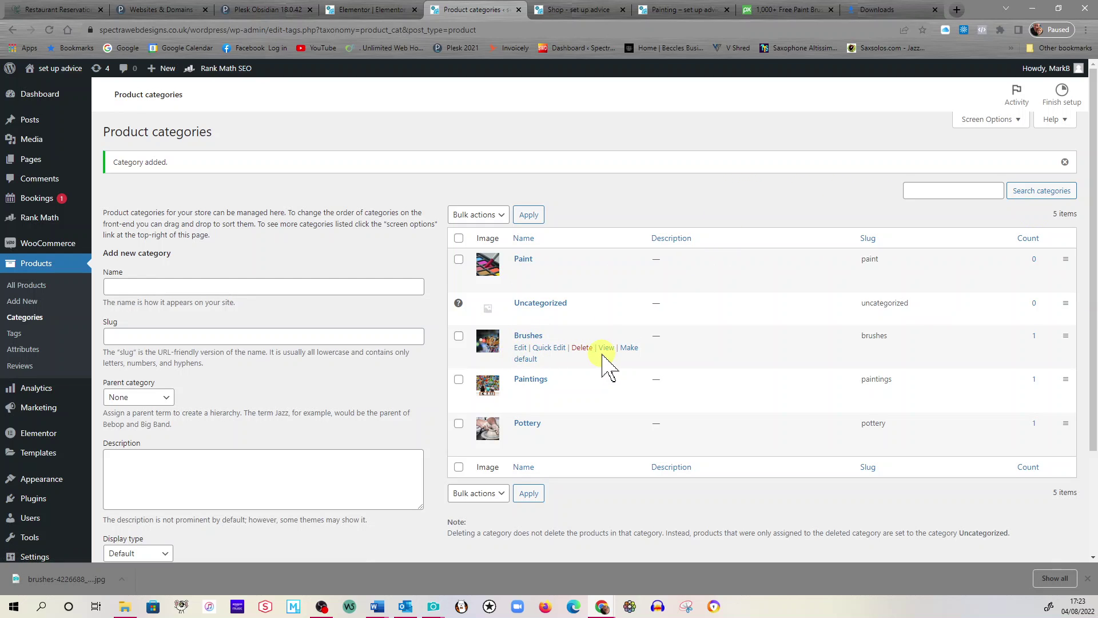
click(527, 338)
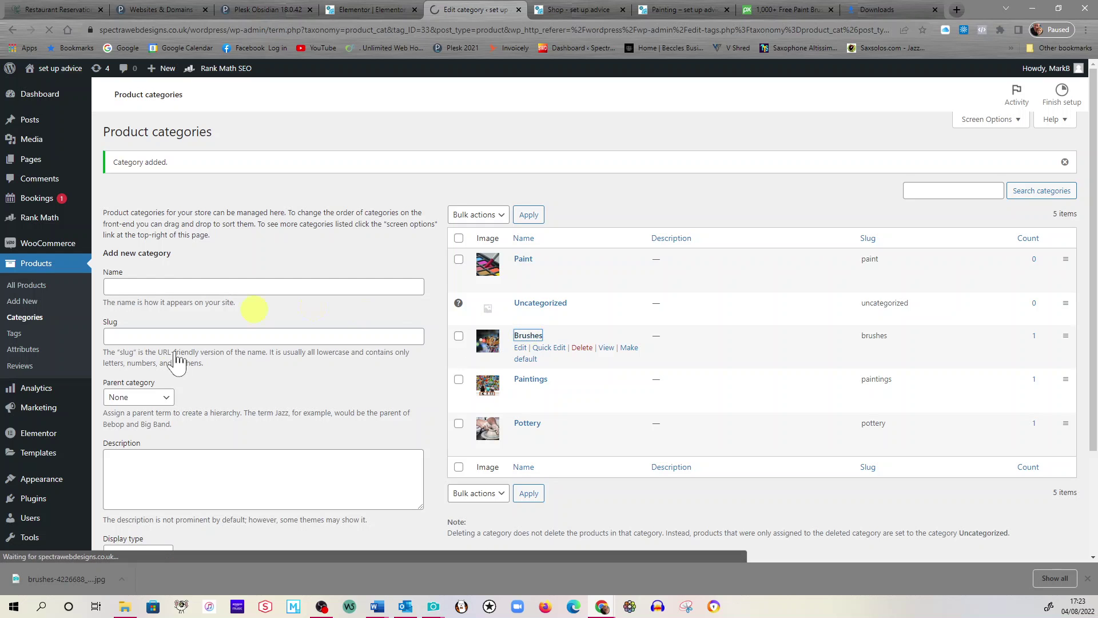
scroll(370, 334, down, 1)
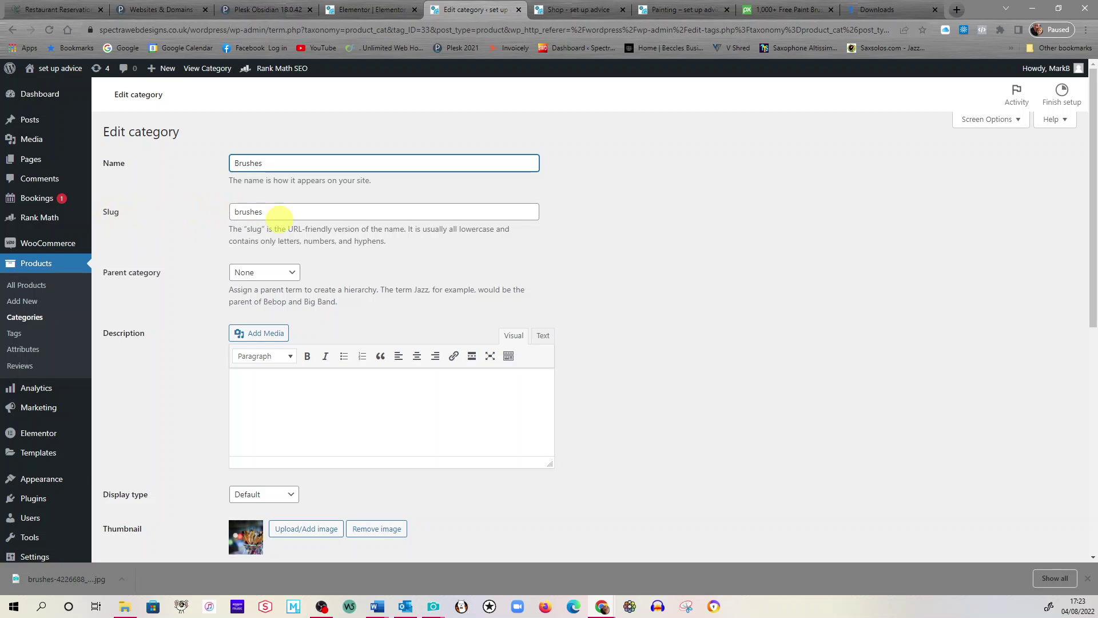
scroll(279, 218, down, 4)
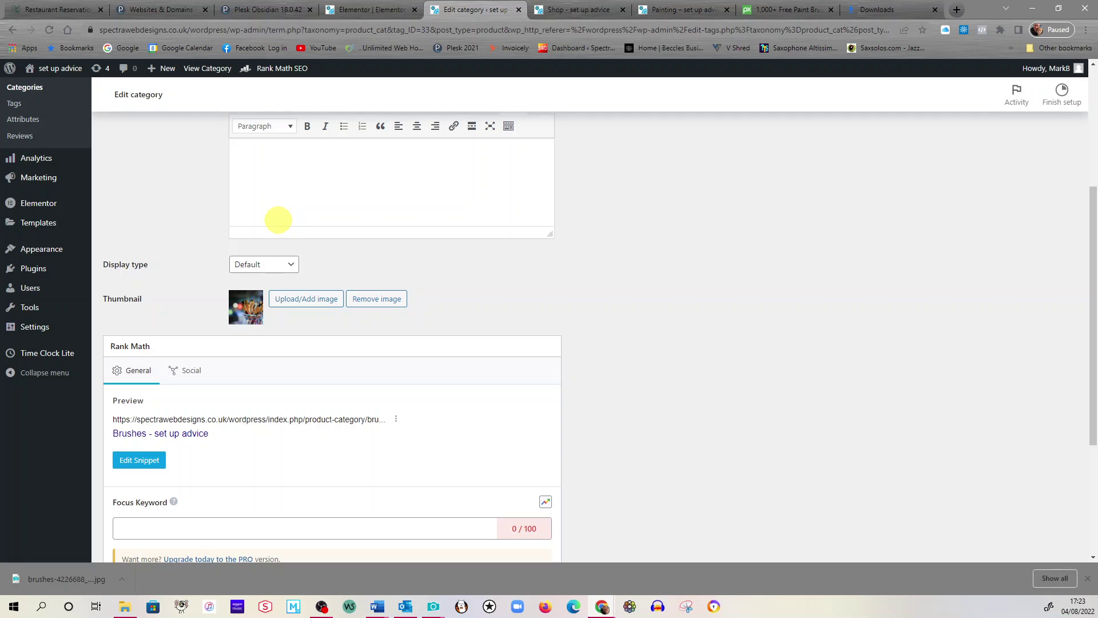
scroll(279, 219, down, 3)
scroll(277, 221, up, 7)
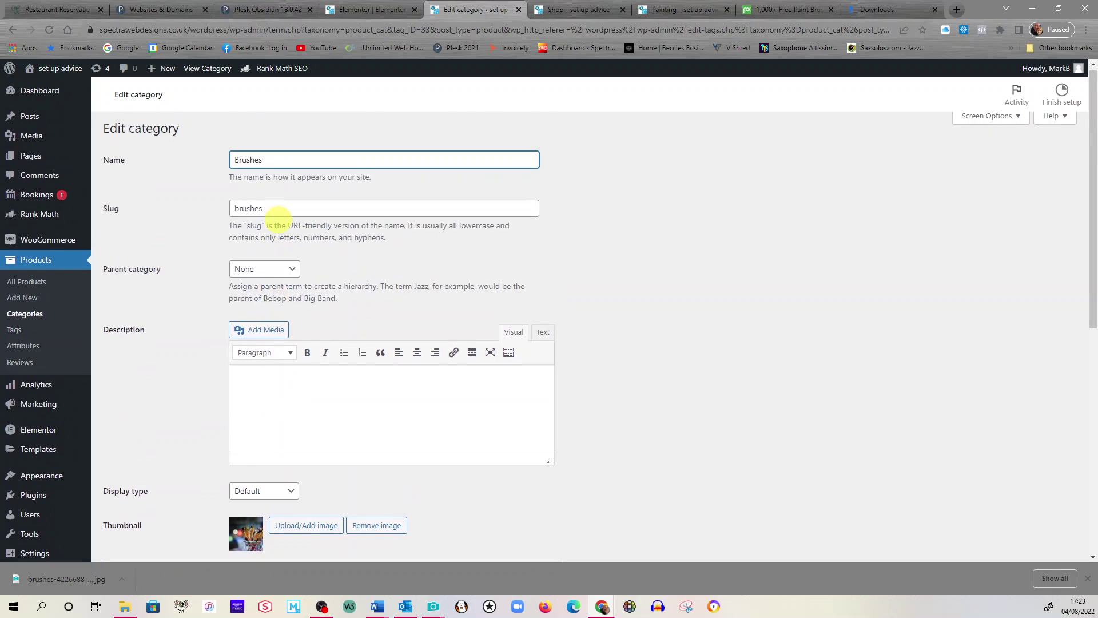
- Update the Brushes category and return to the product category list
scroll(216, 191, down, 8)
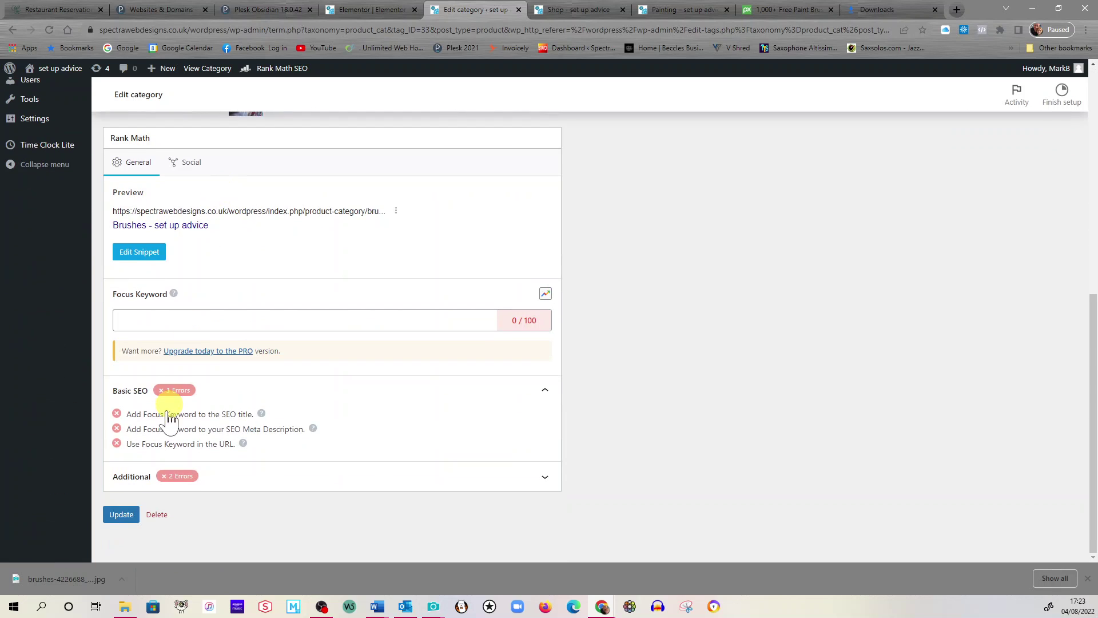
click(121, 514)
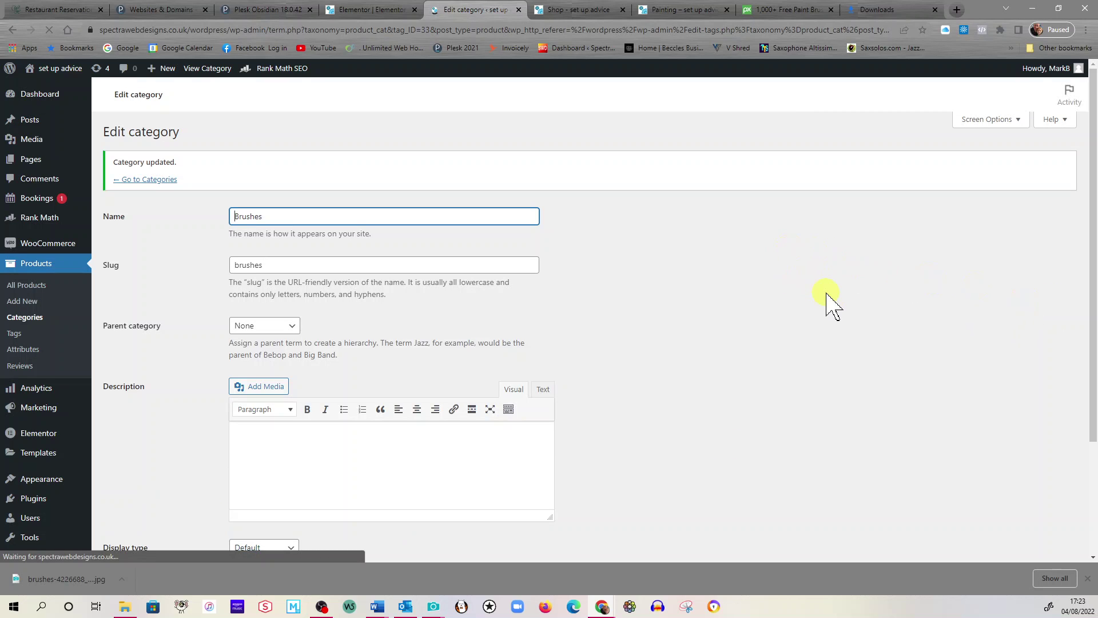
click(146, 180)
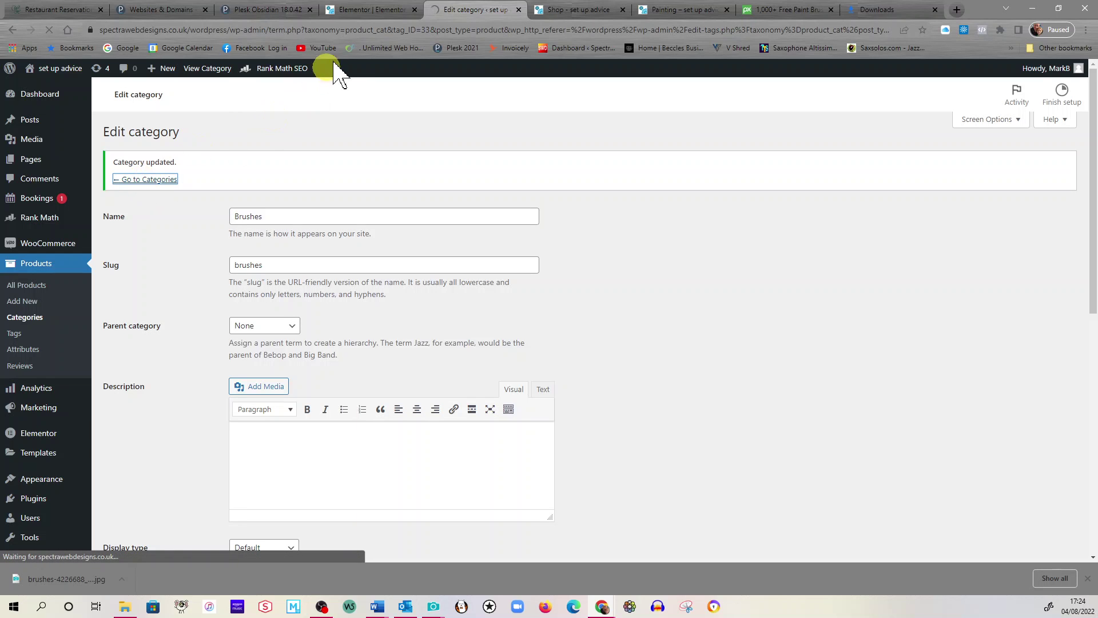
- Check the category thumbnails on the Elementor shop page and open the list of all products in WordPress
click(388, 11)
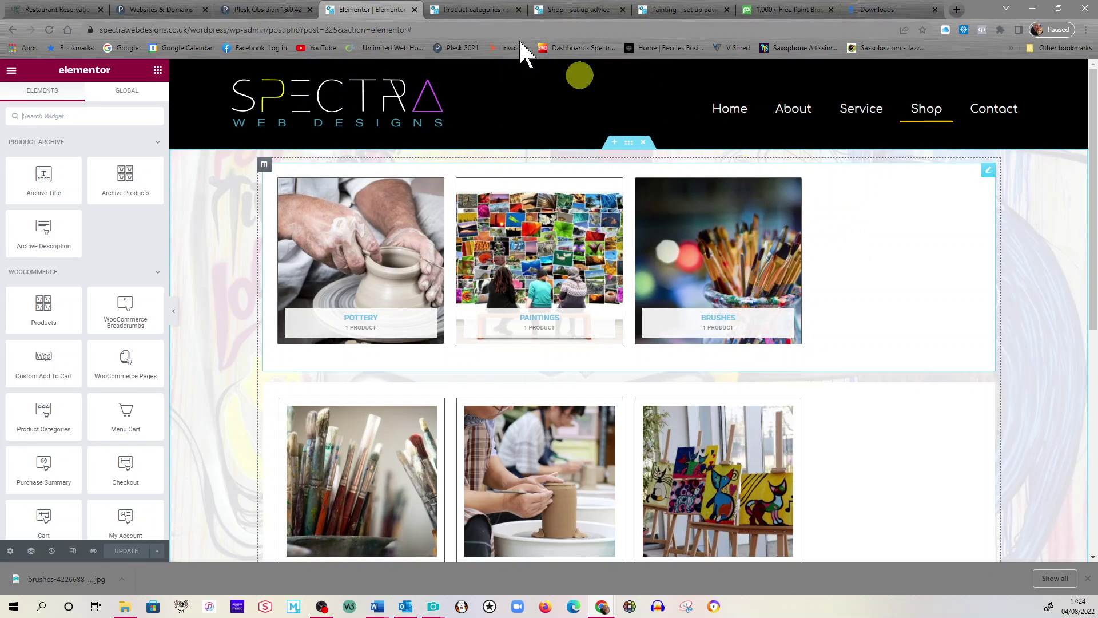
click(482, 27)
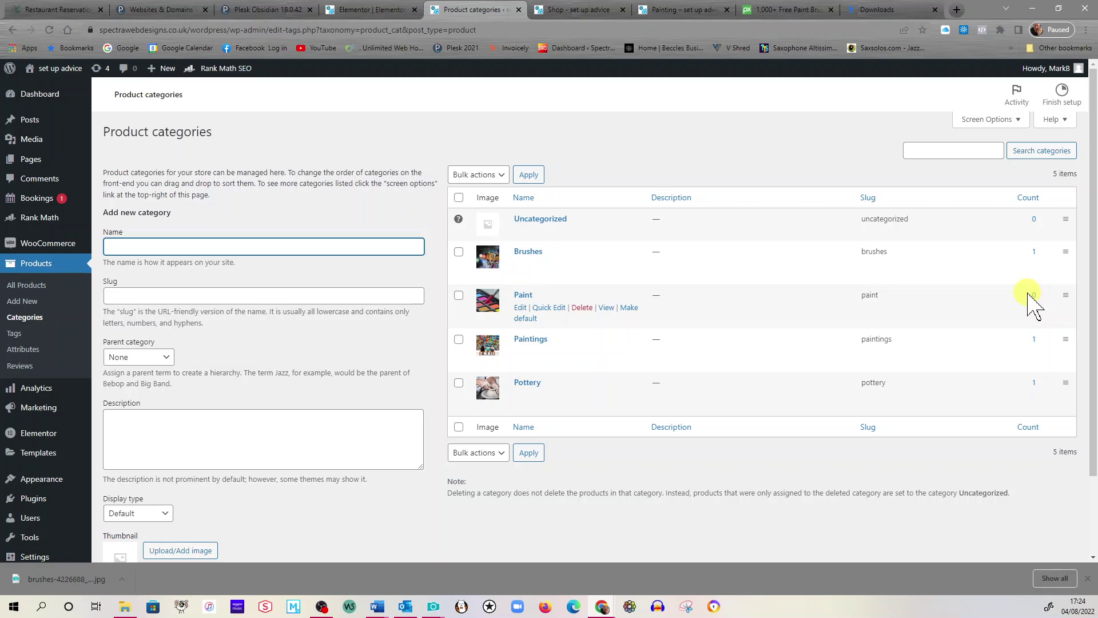
click(43, 269)
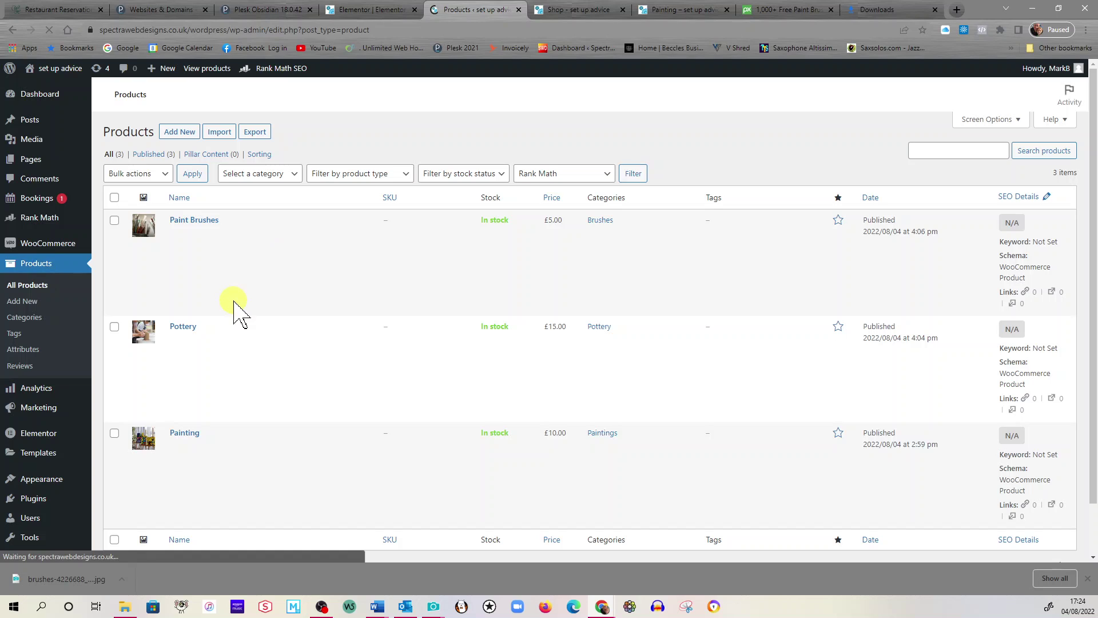
scroll(241, 317, down, 1)
scroll(240, 317, up, 1)
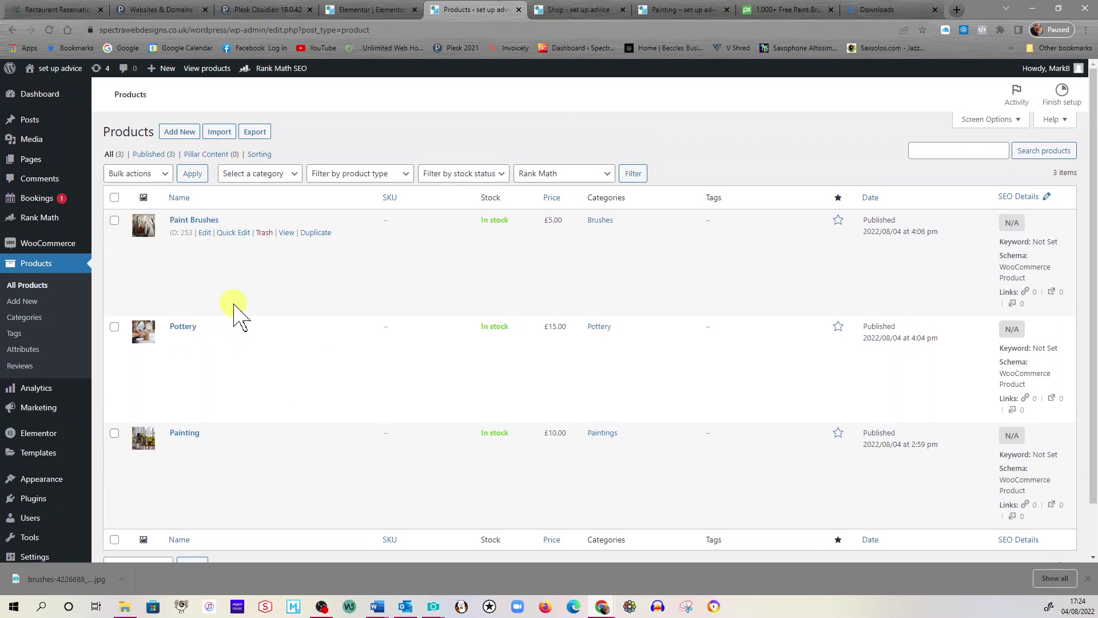
- Start a new product named Paint and assign it to the Paint category
click(183, 136)
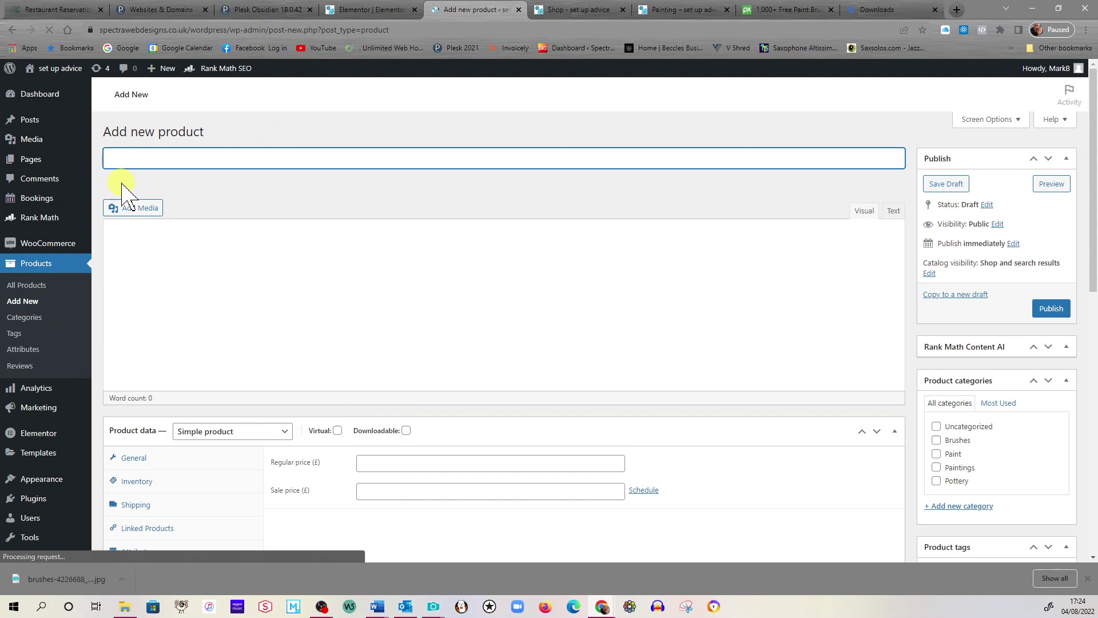
text(Paint)
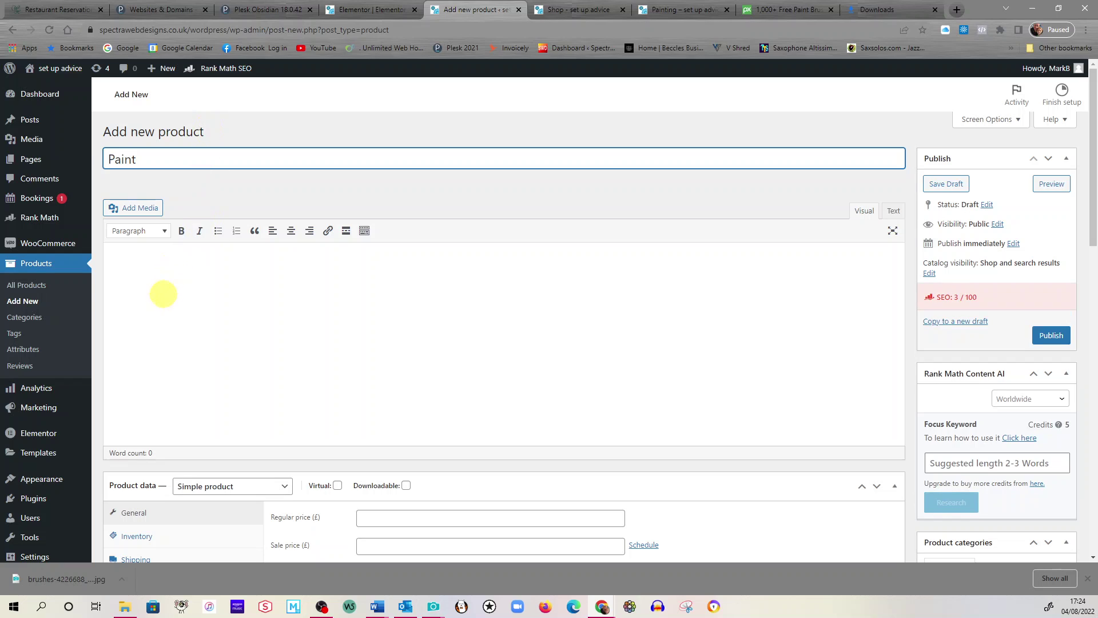
click(163, 292)
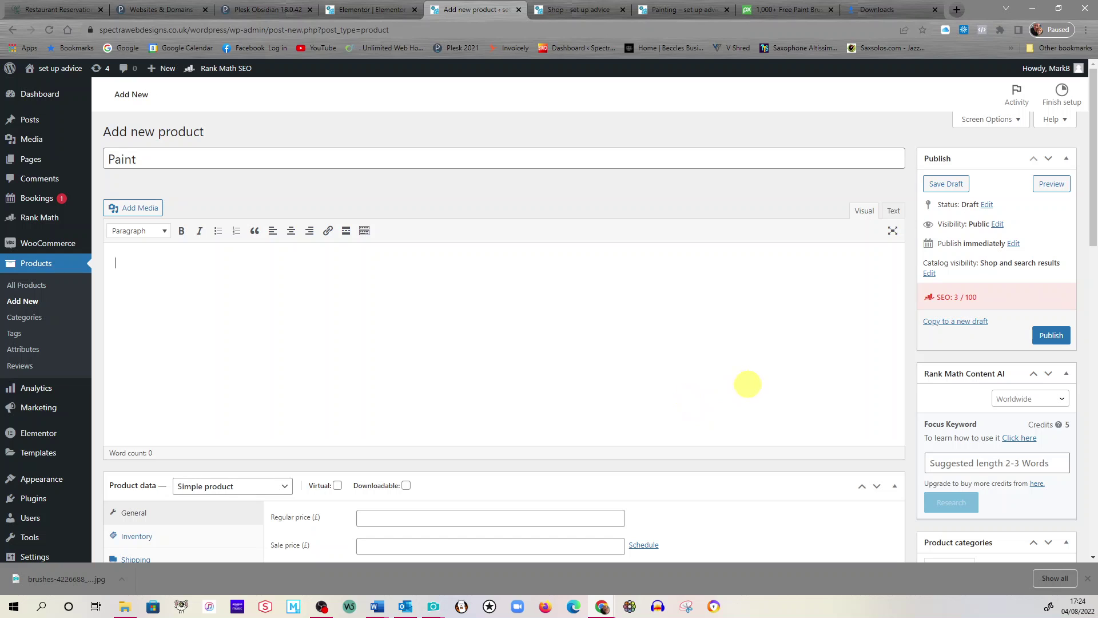
scroll(755, 394, down, 6)
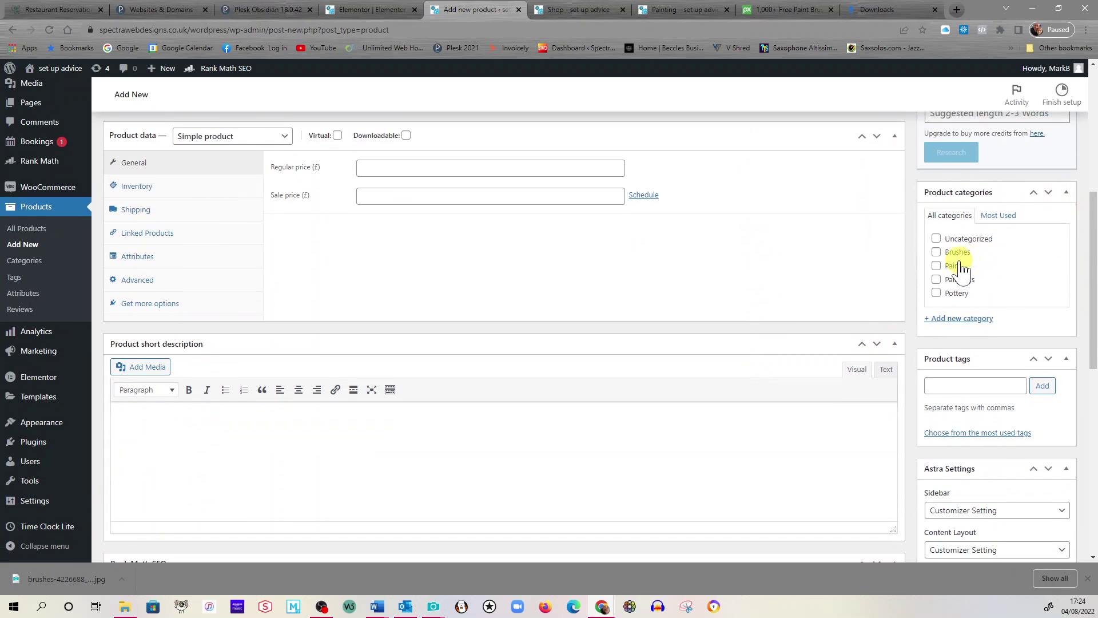
click(959, 266)
scroll(1018, 278, down, 6)
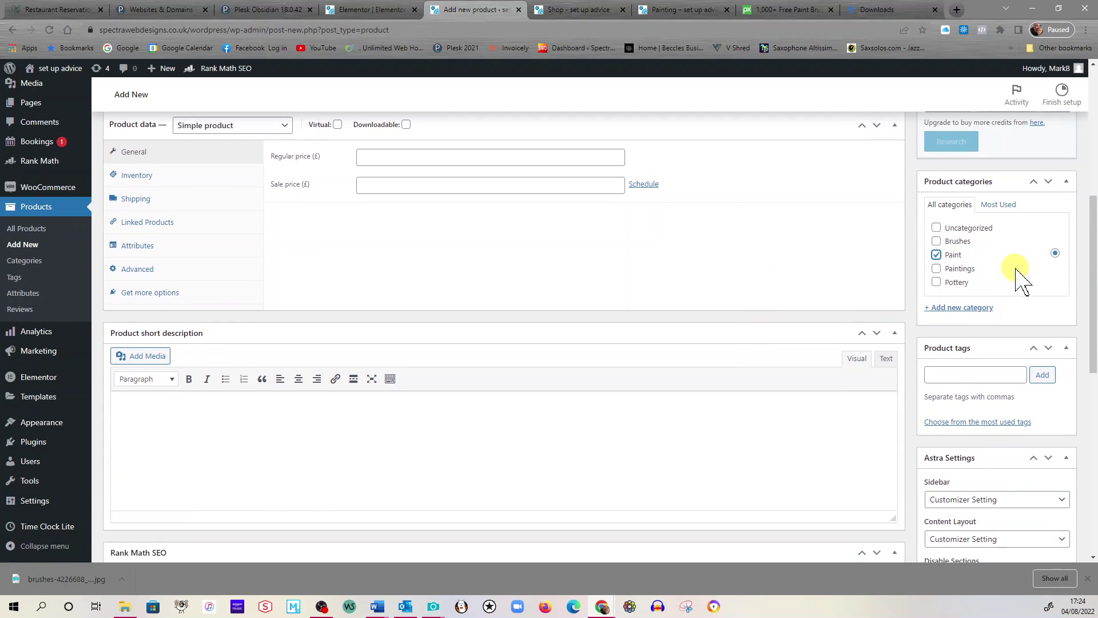
- Set sun-reflection-5118520_1920-Copy.jpg from the media library as the product image
scroll(1010, 452, down, 3)
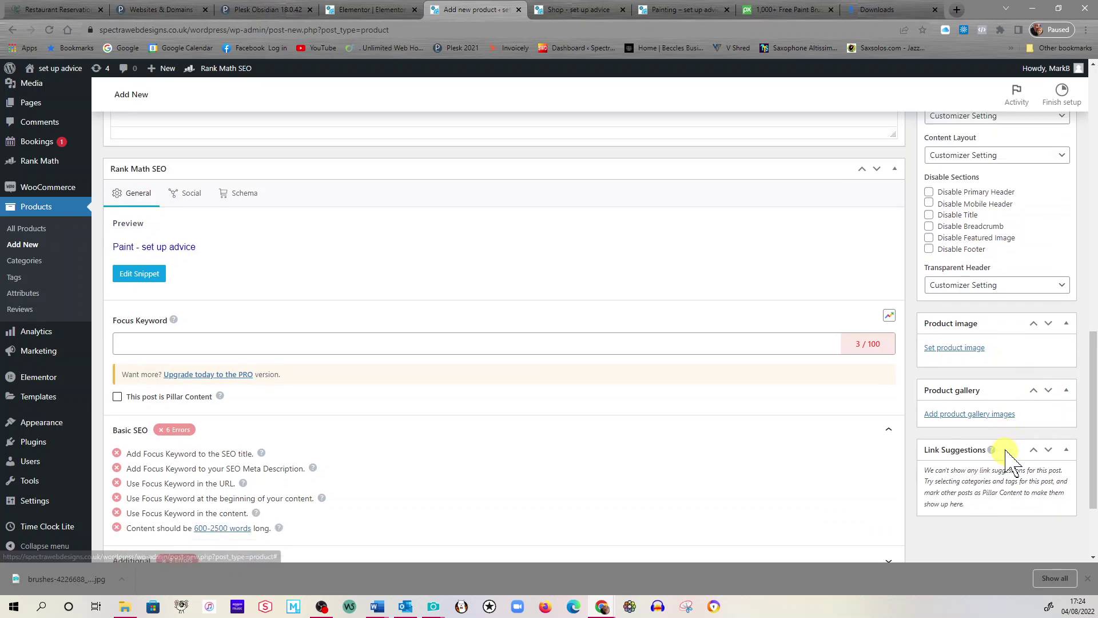
click(964, 226)
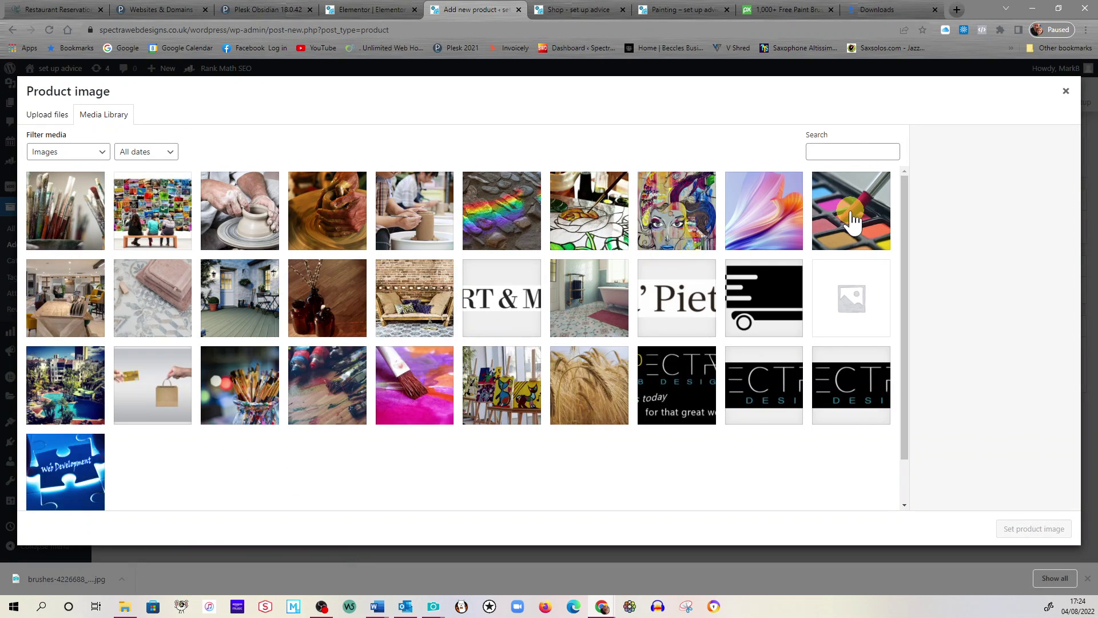
click(499, 226)
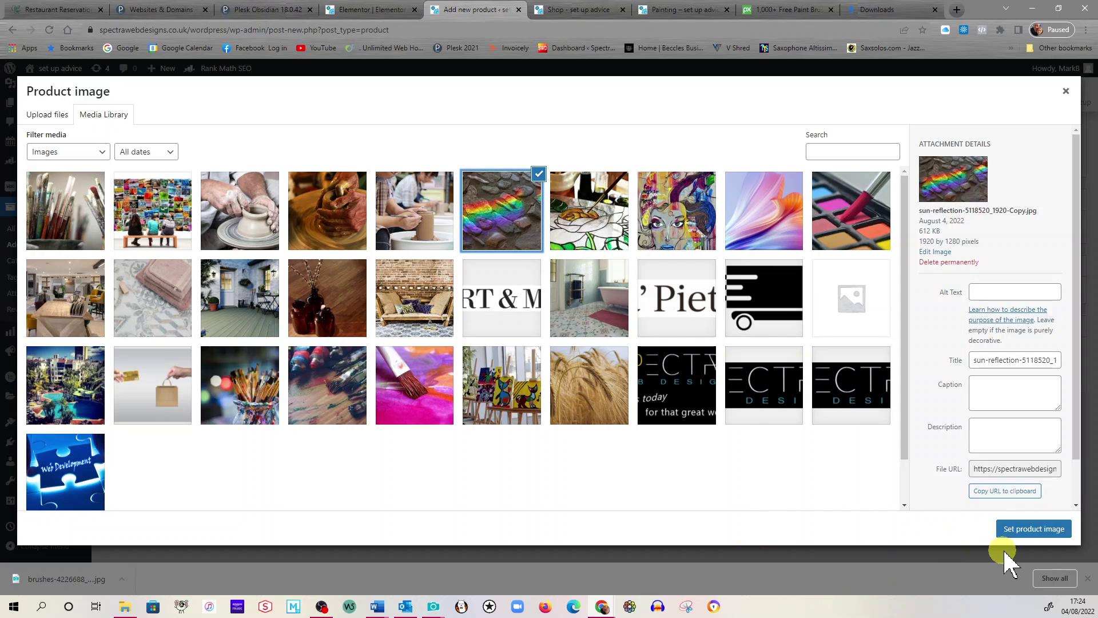
click(1028, 530)
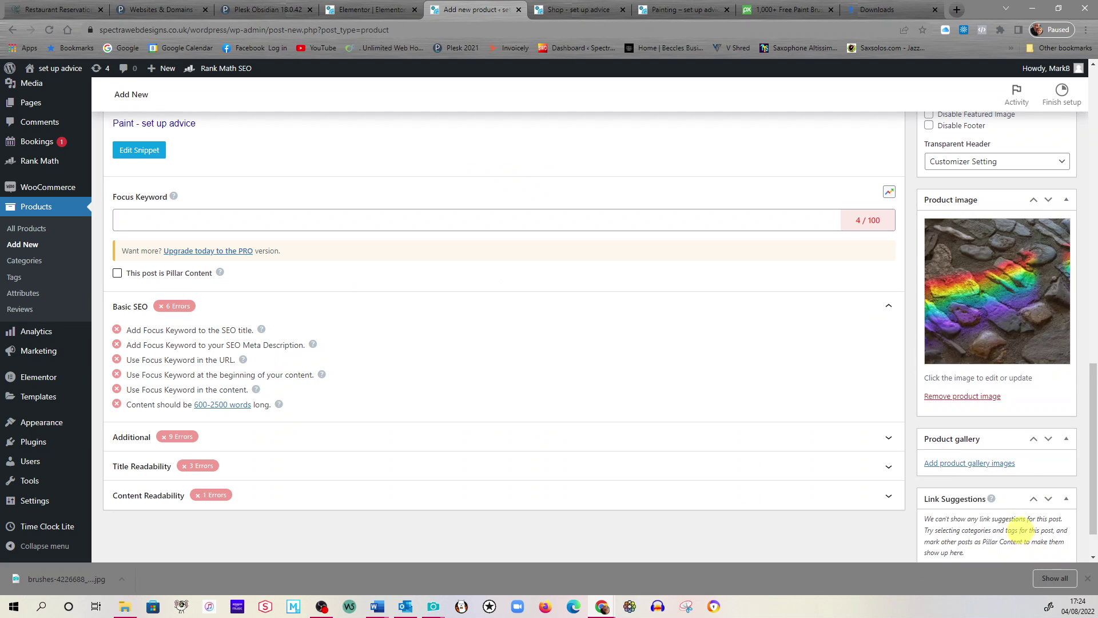
- Disable the primary header, mobile header and title for the Paint product in its Astra settings
scroll(661, 373, up, 1)
scroll(660, 373, up, 5)
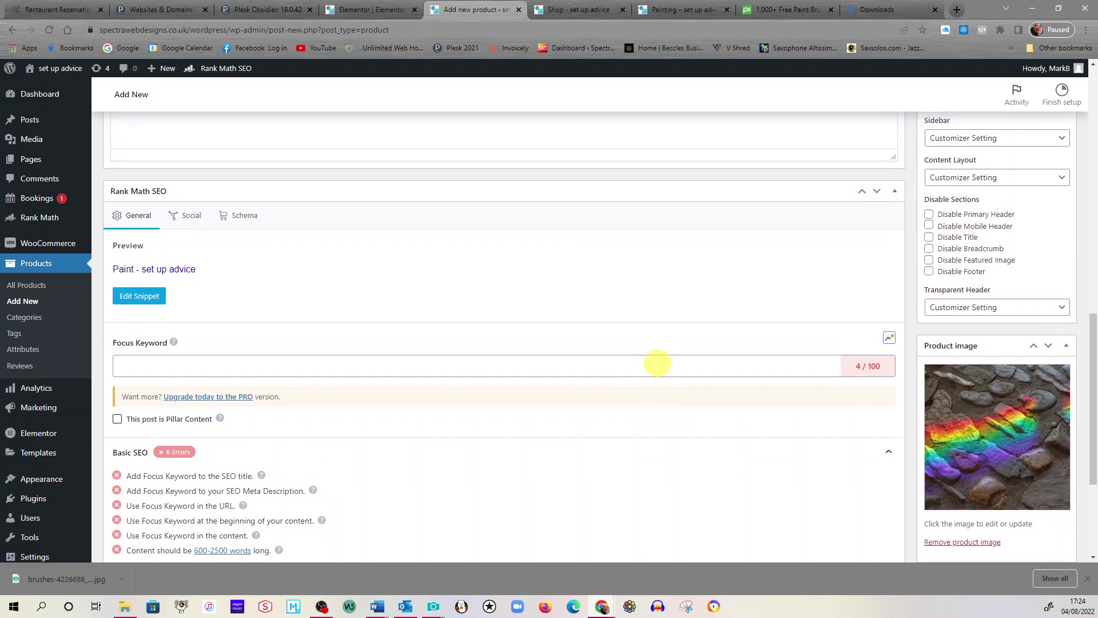
click(930, 367)
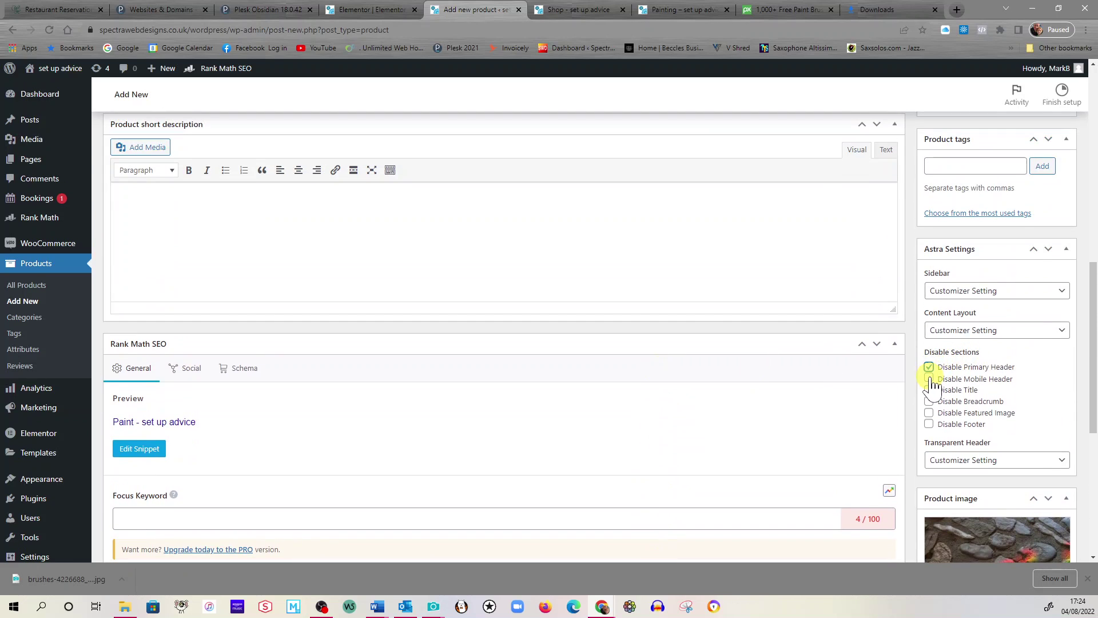
click(930, 379)
click(929, 389)
- Set the Paint product's regular price to £1 and publish it
scroll(939, 392, up, 12)
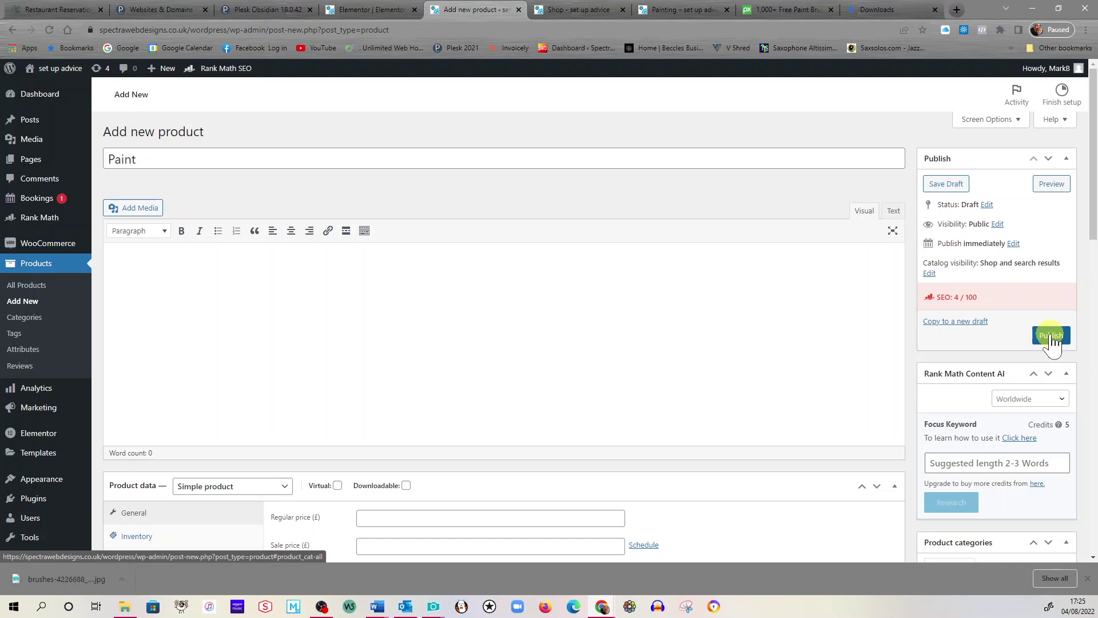
scroll(497, 432, down, 2)
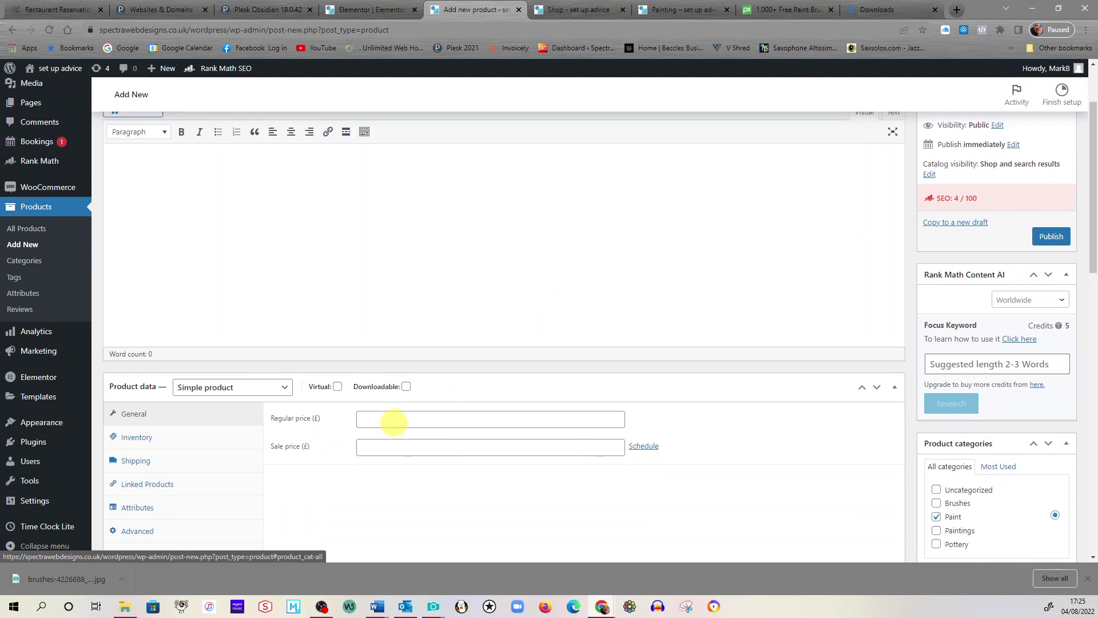
click(394, 422)
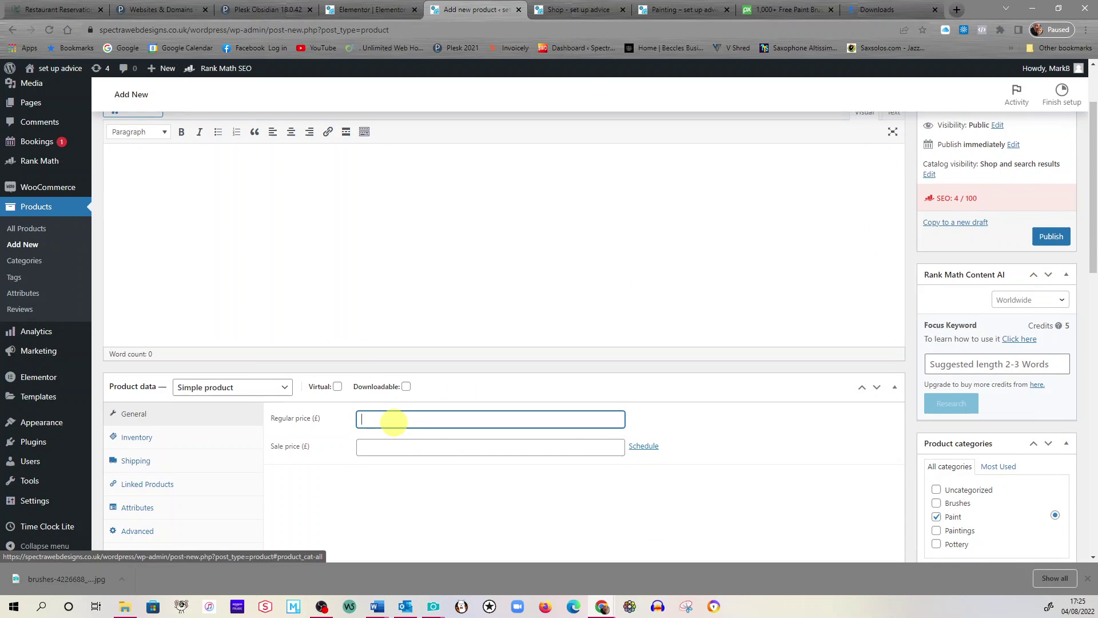
click(1050, 236)
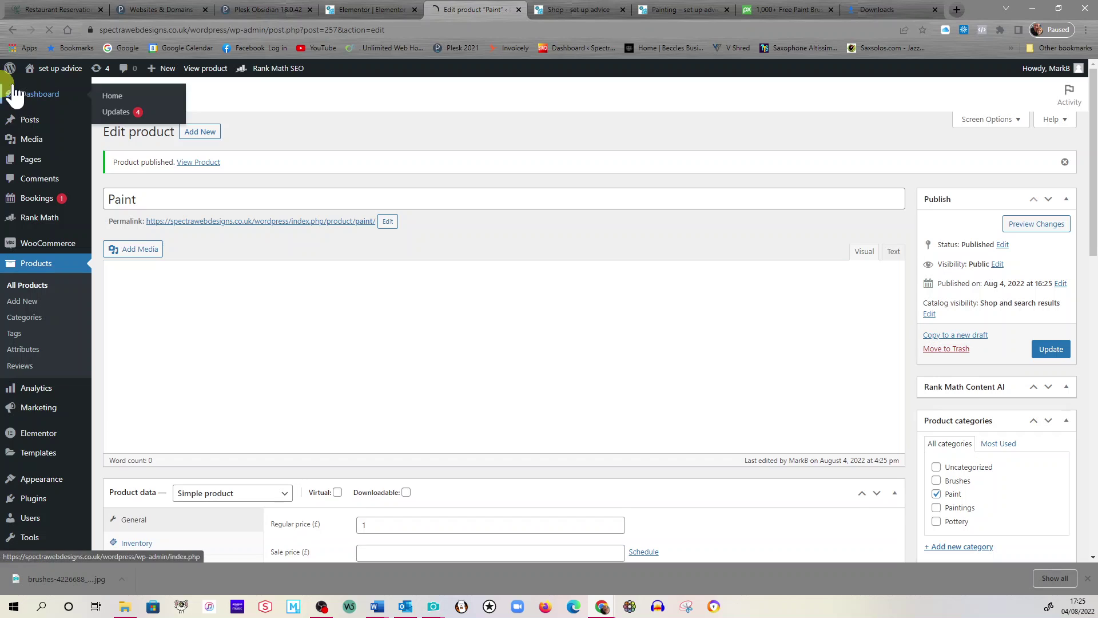
- Open the Product Categories widget for editing on the Elementor shop page and set its desktop columns to 6
click(366, 10)
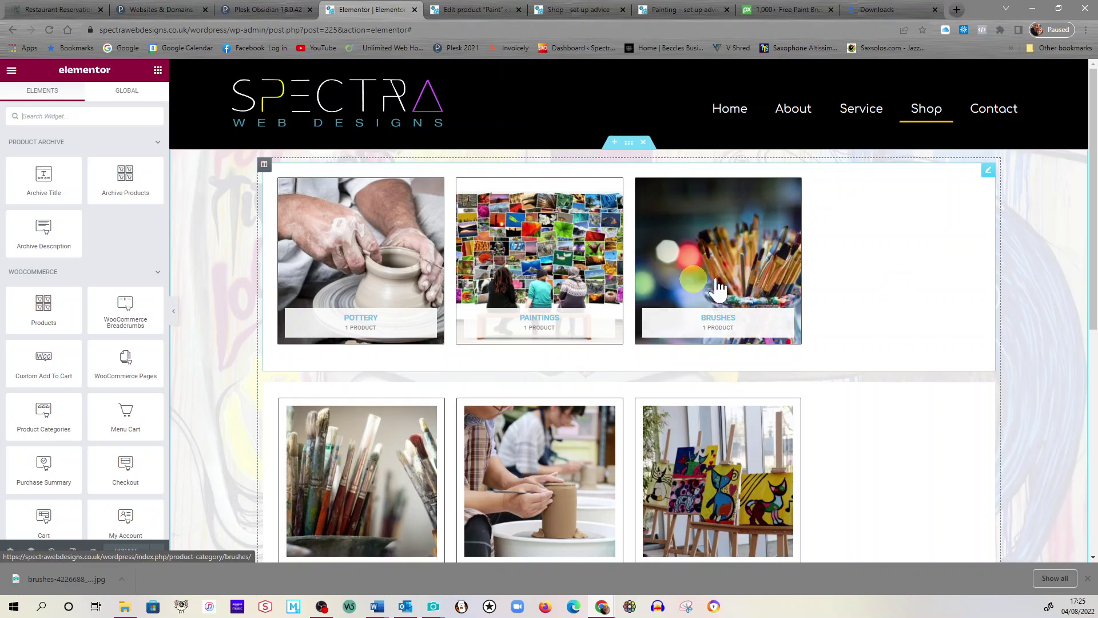
click(988, 172)
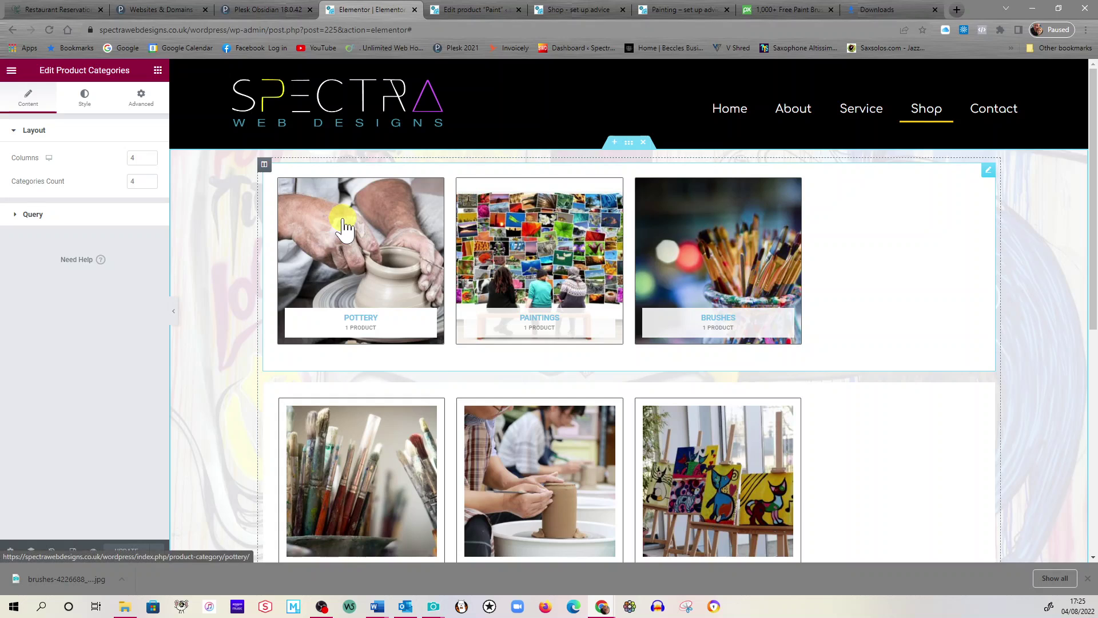
click(150, 156)
click(151, 156)
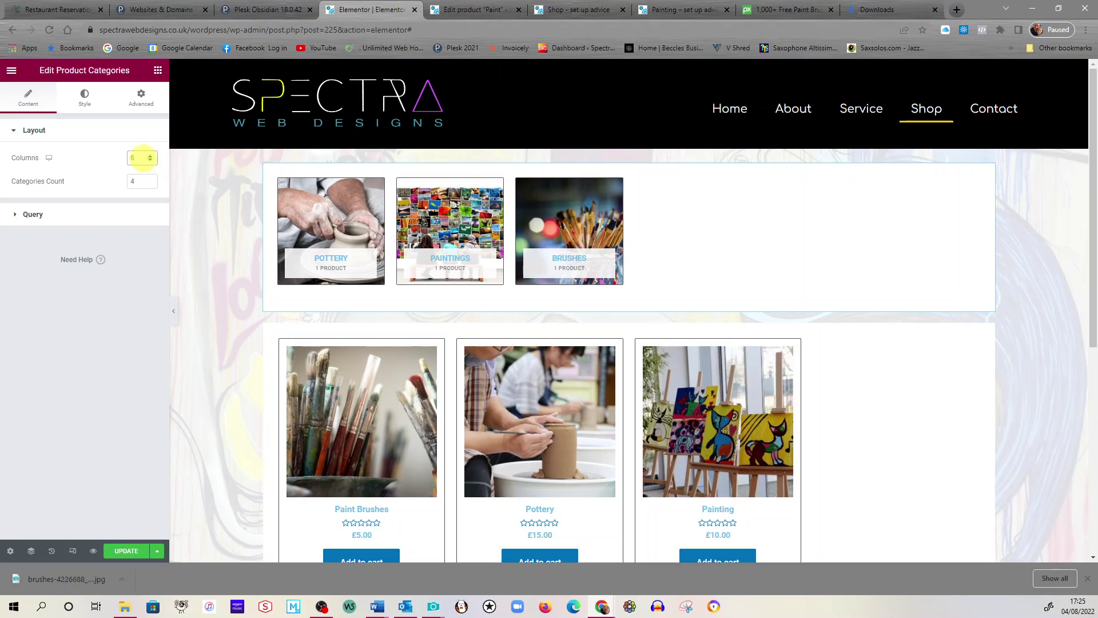
- Try a 2-column category layout in the tablet view and return it to 3 columns
click(49, 162)
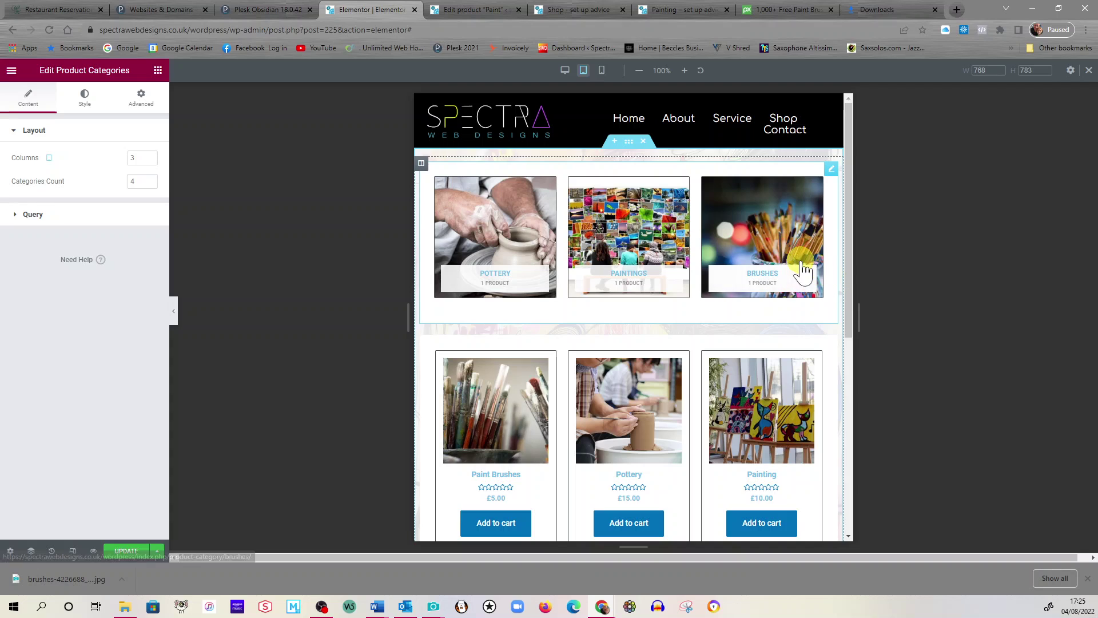
click(151, 156)
click(150, 161)
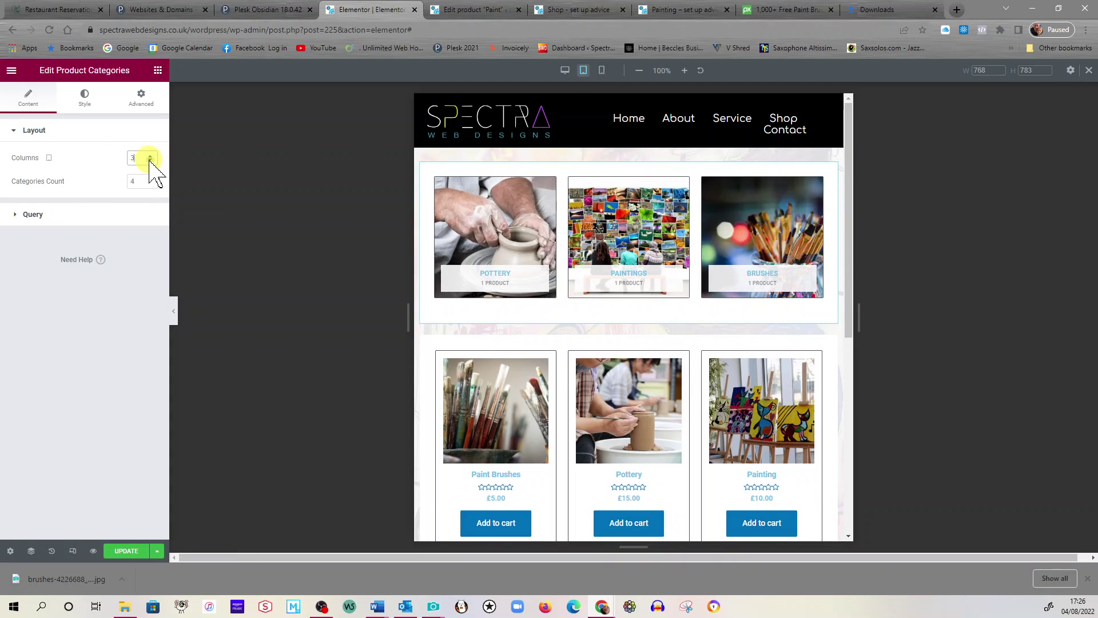
click(150, 161)
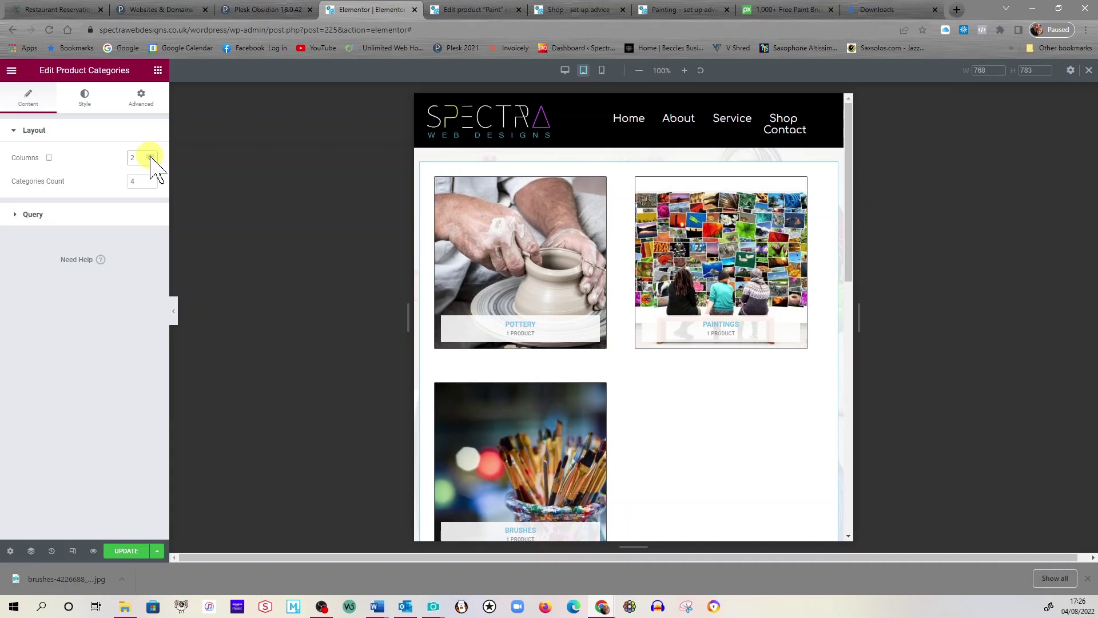
click(152, 155)
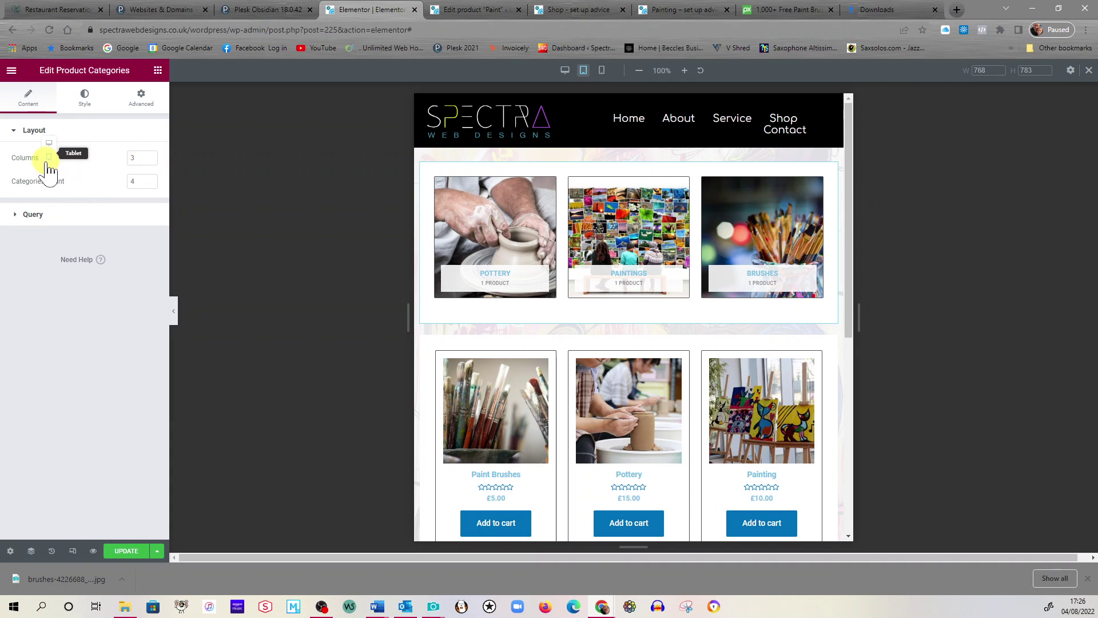
- Try 3-column and 1-column category layouts in the mobile view and return it to 2 columns
click(49, 172)
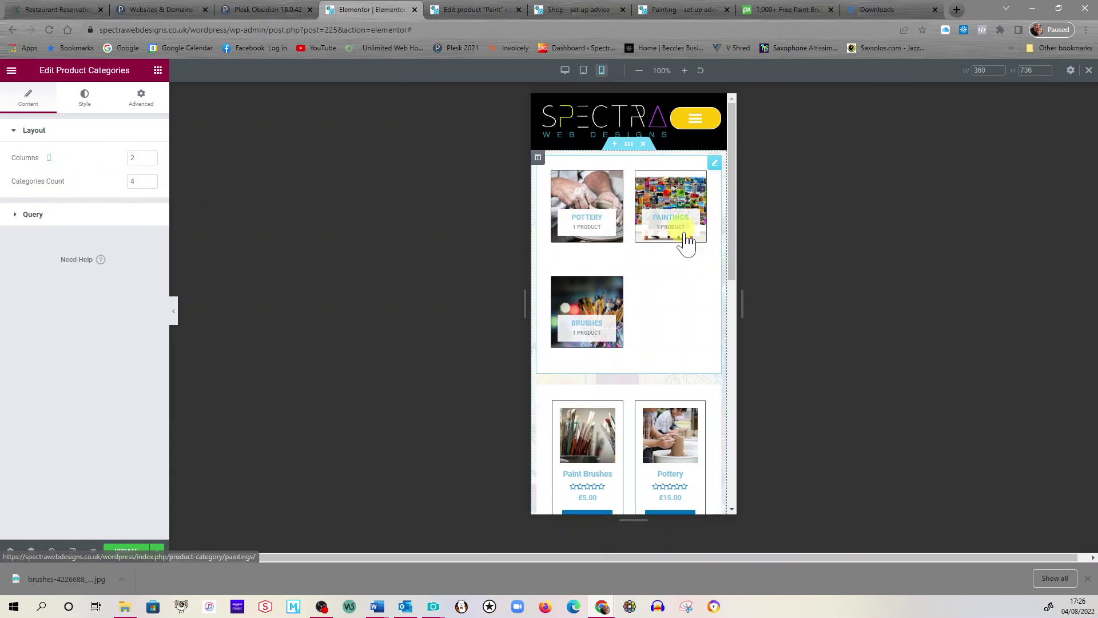
scroll(681, 351, down, 3)
scroll(678, 326, up, 3)
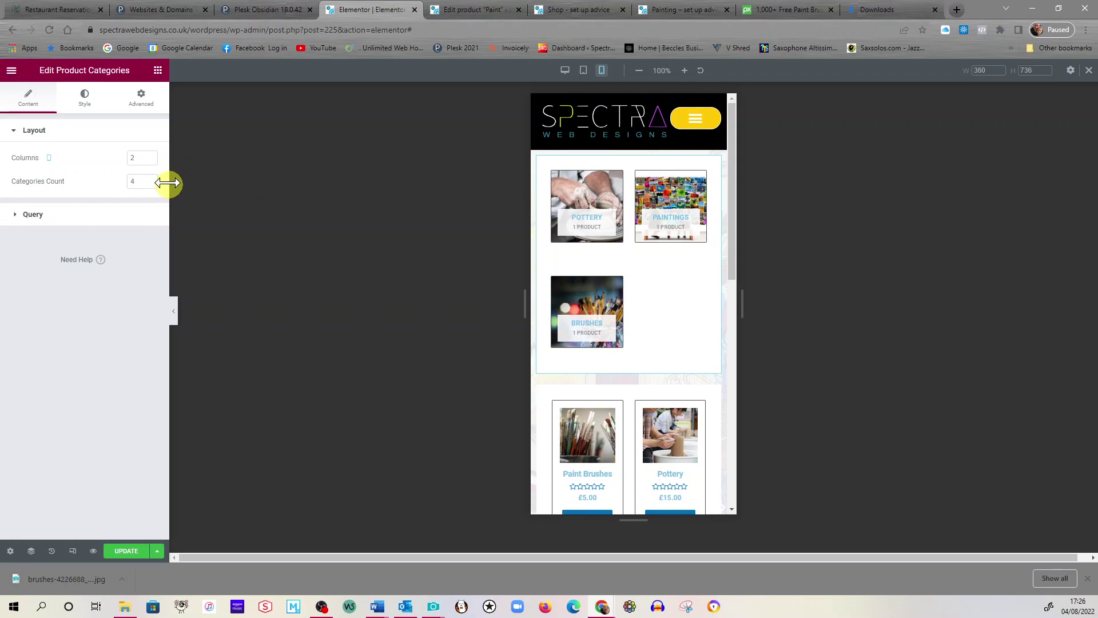
click(151, 156)
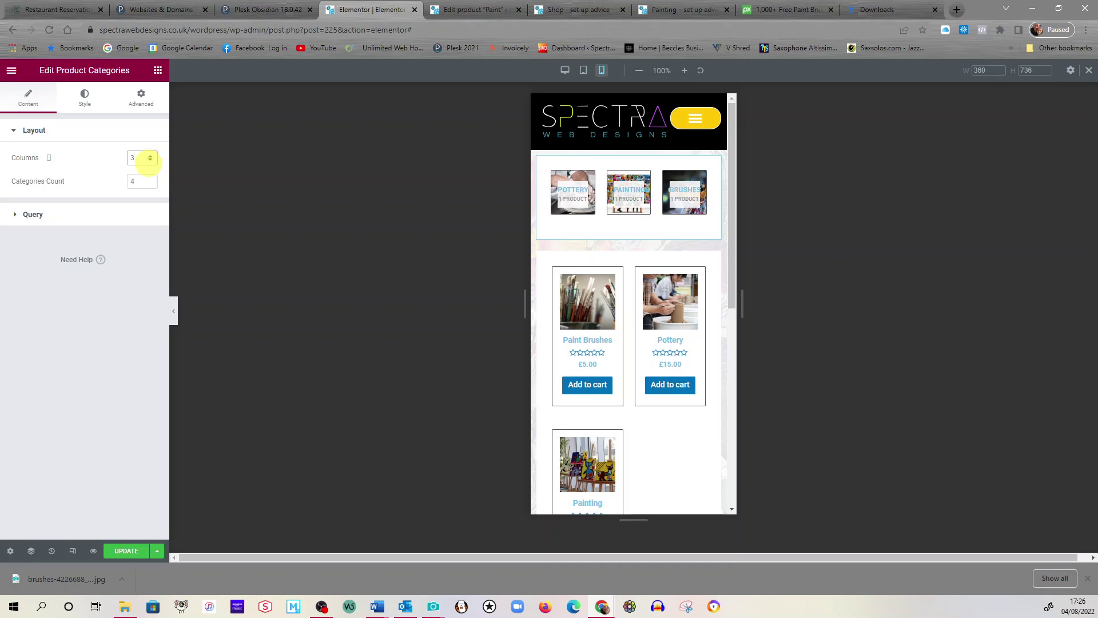
click(151, 161)
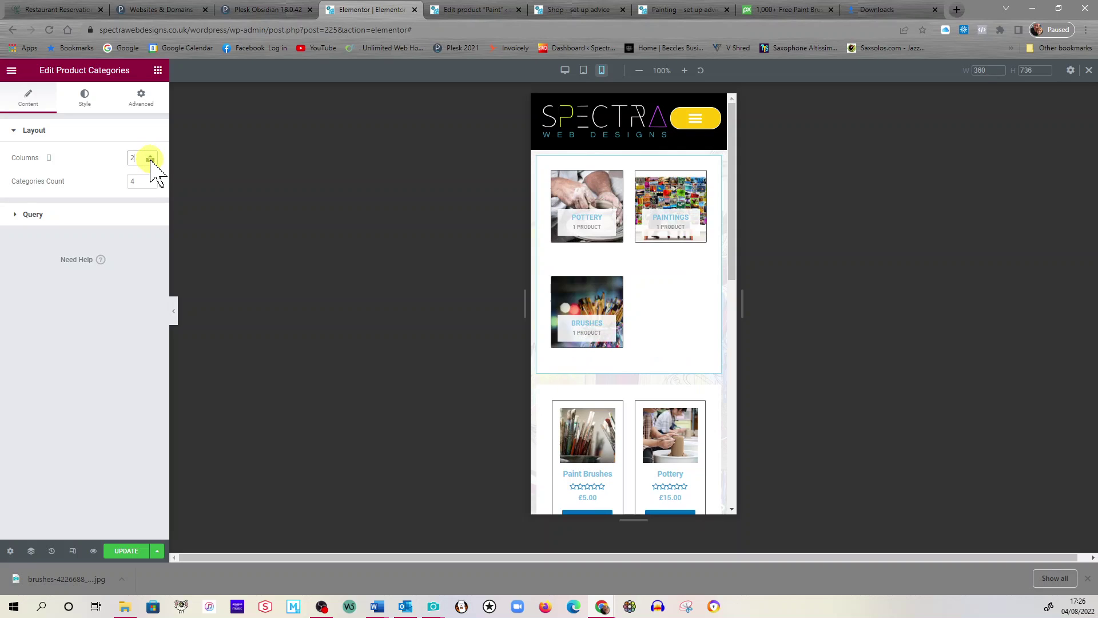
click(151, 161)
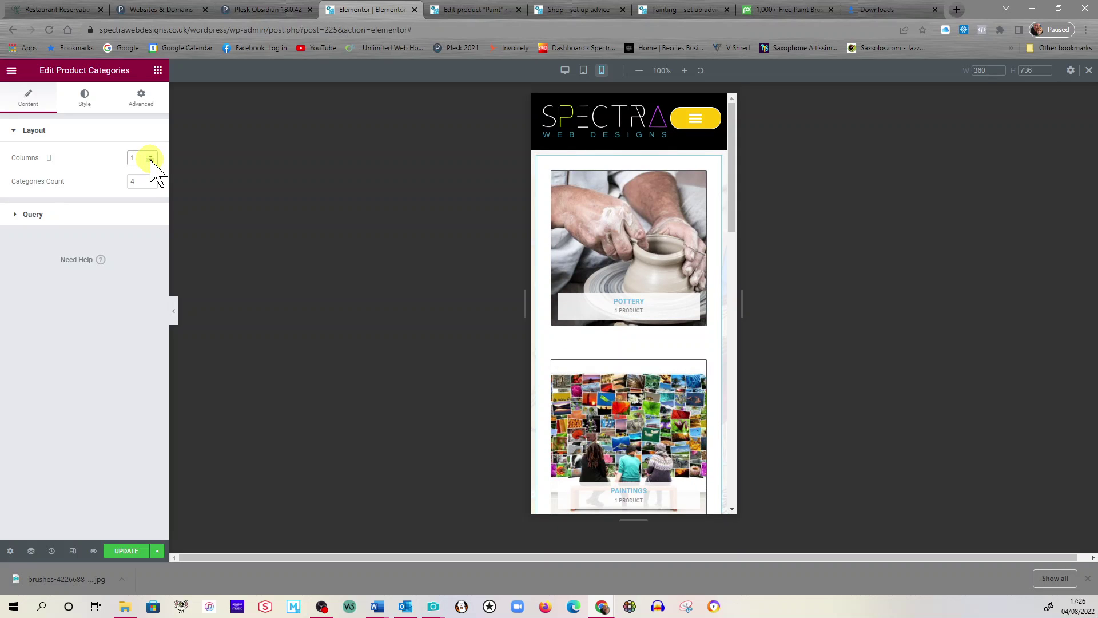
click(151, 155)
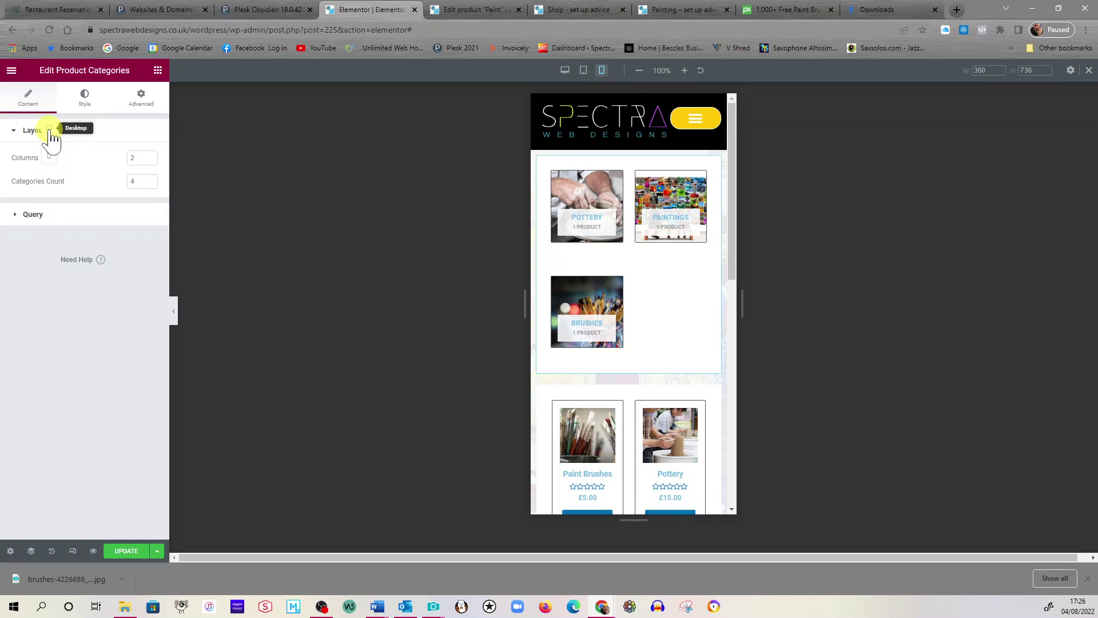
- Return to the desktop view and set the Product Categories widget to 4 columns with a categories count of 10
click(53, 137)
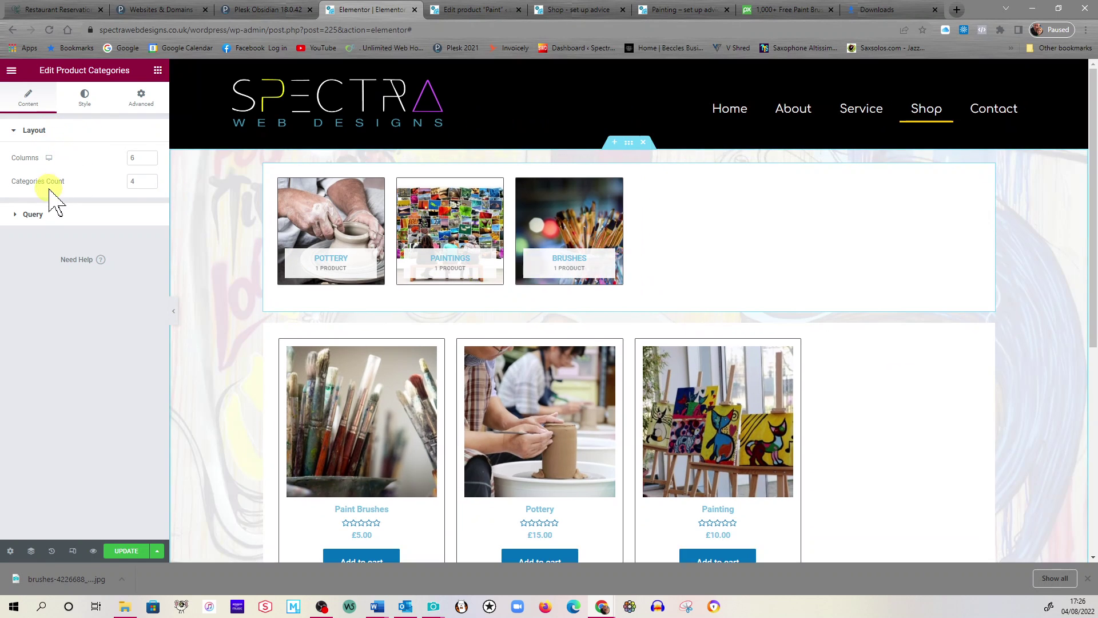
click(151, 161)
click(151, 161)
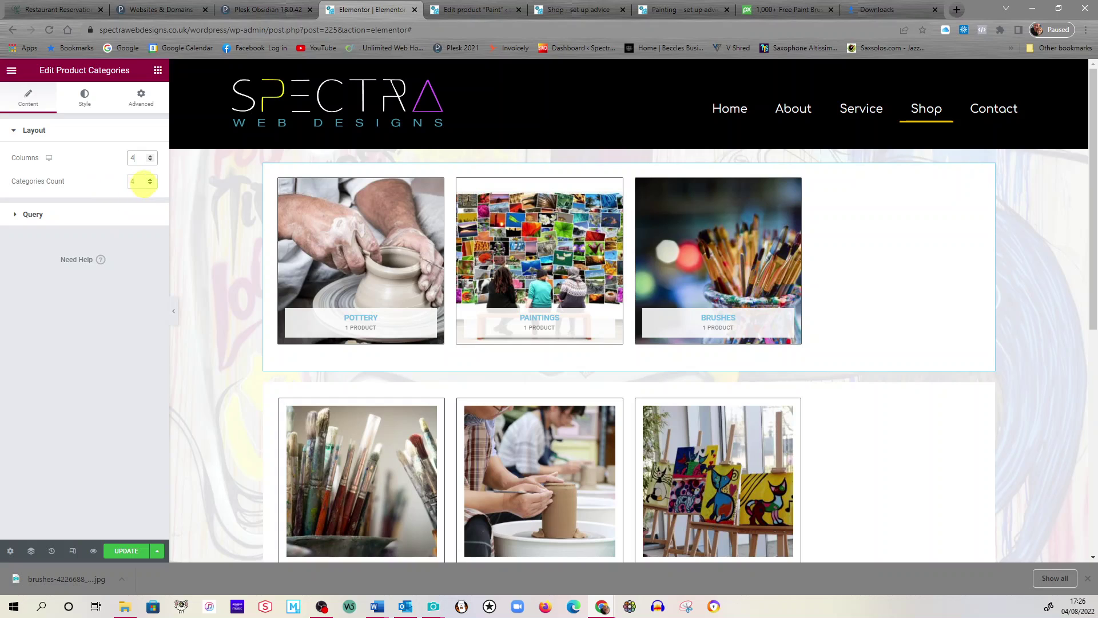
click(150, 178)
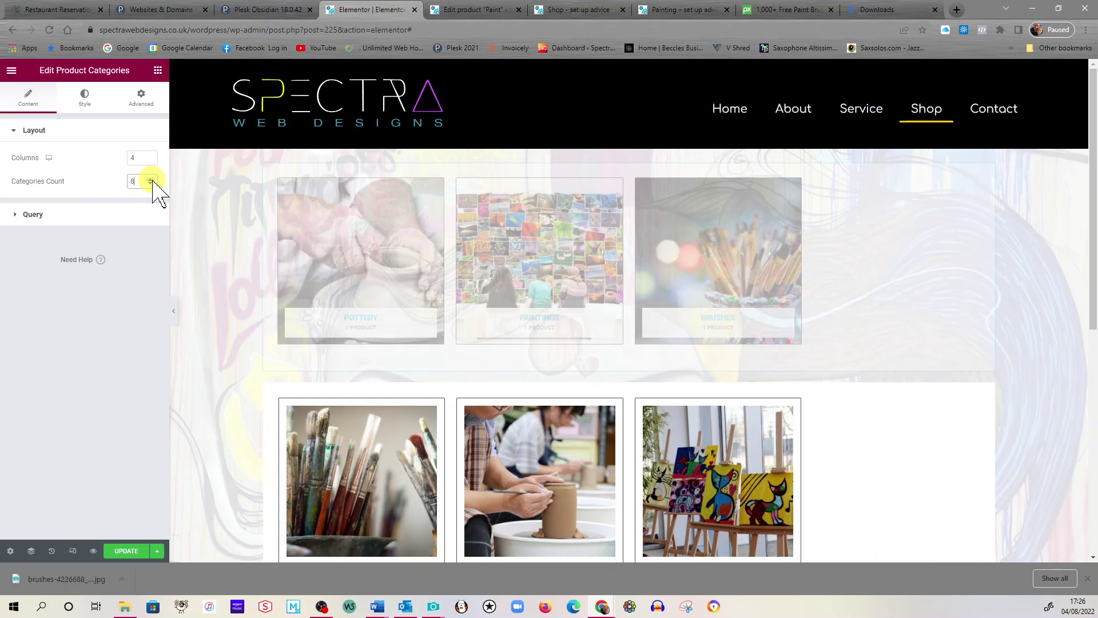
click(151, 178)
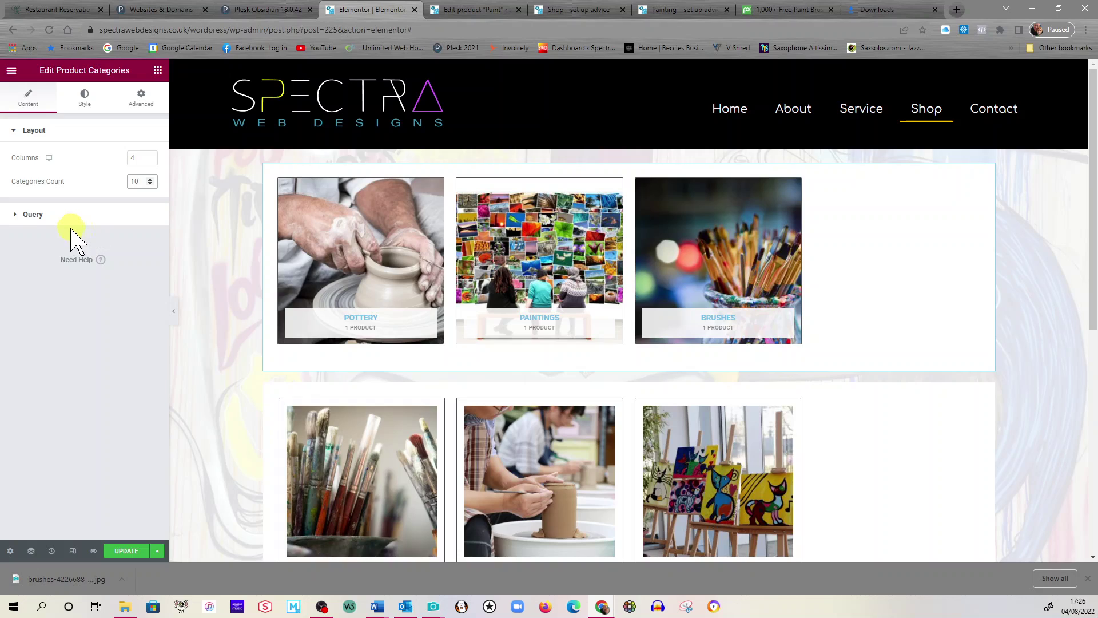
- Check the categories selectable in the widget's query, update the shop page and reload the editor
click(33, 215)
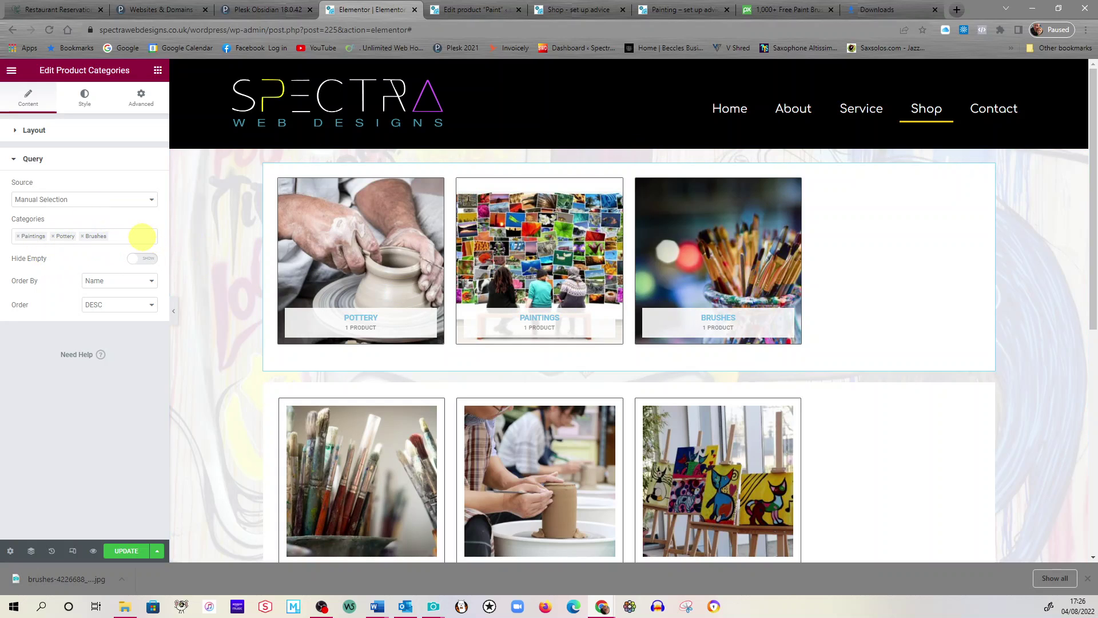
click(142, 236)
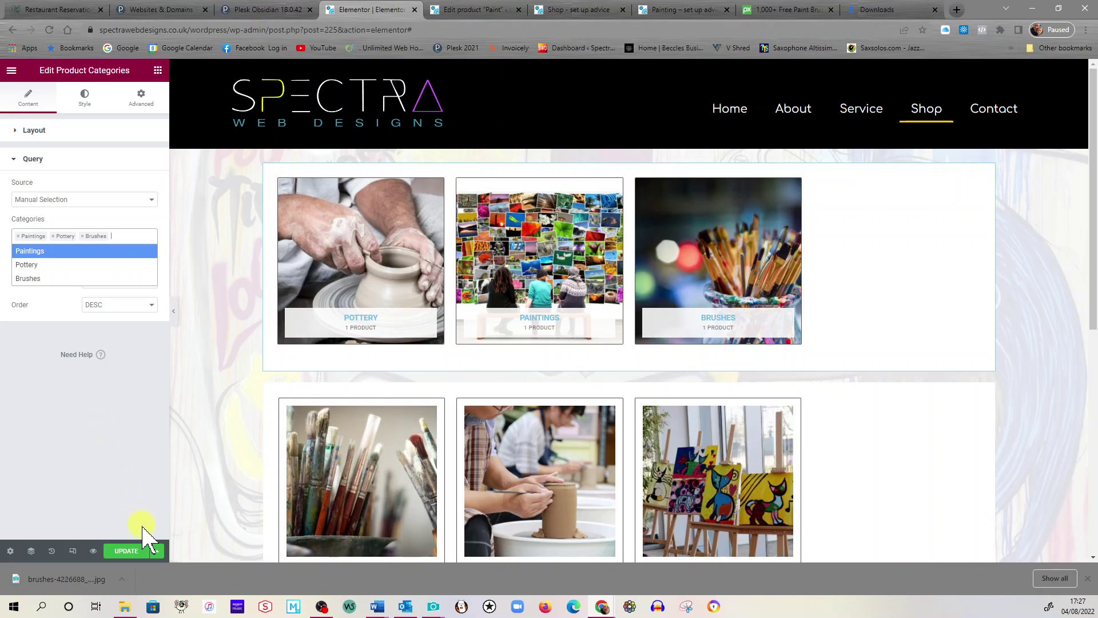
click(129, 550)
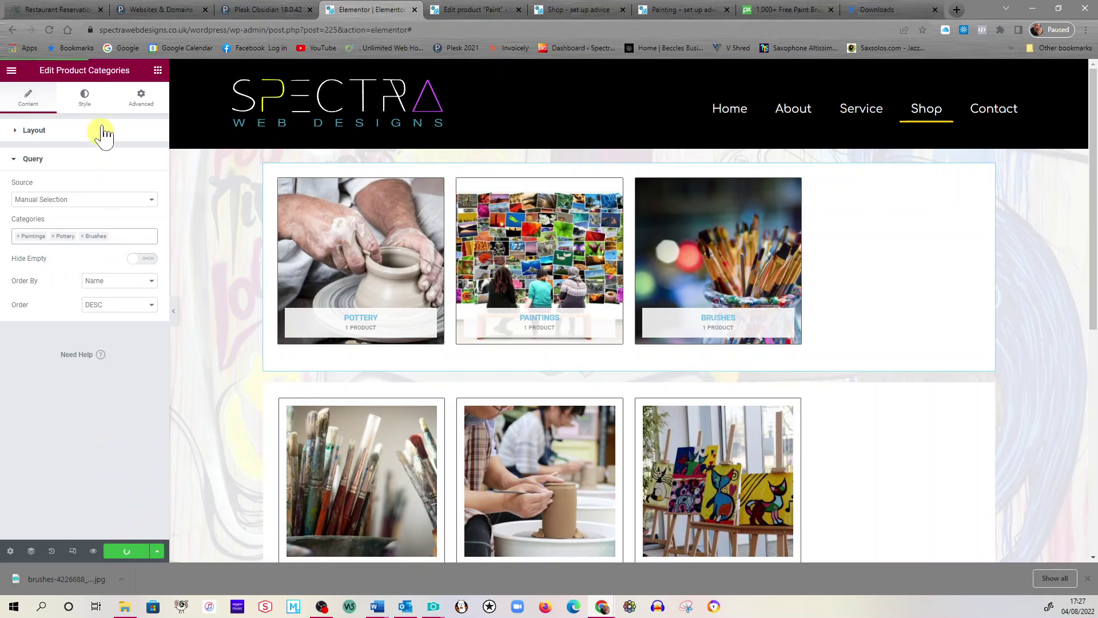
click(49, 30)
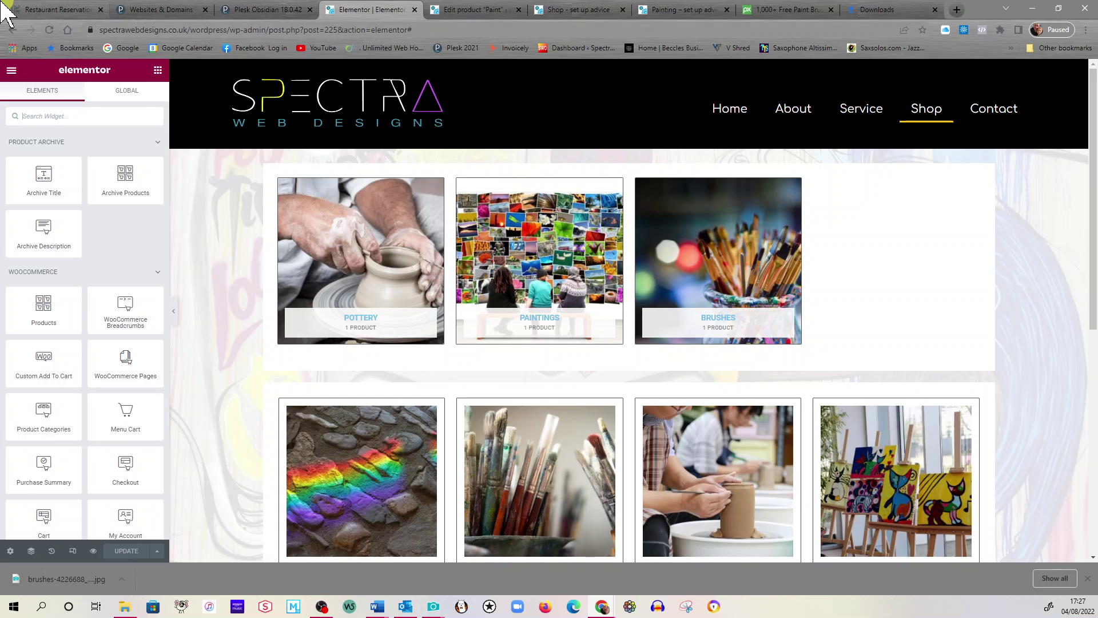
- Reopen the Product Categories widget's query settings and add Paint to its manually selected categories
mouse_move(987, 195)
click(988, 171)
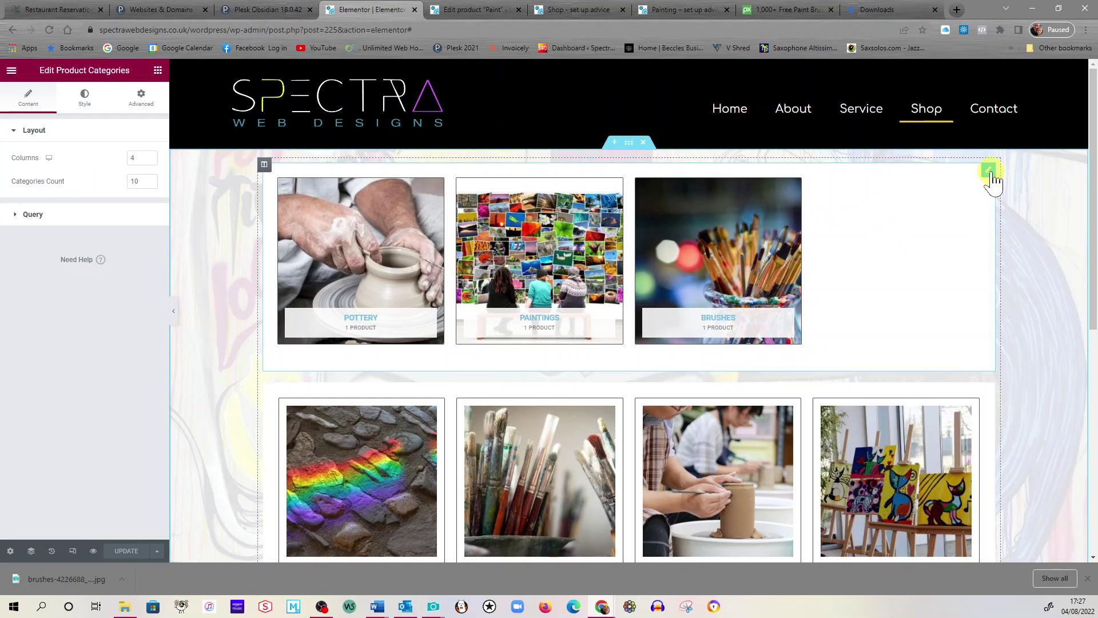
click(75, 218)
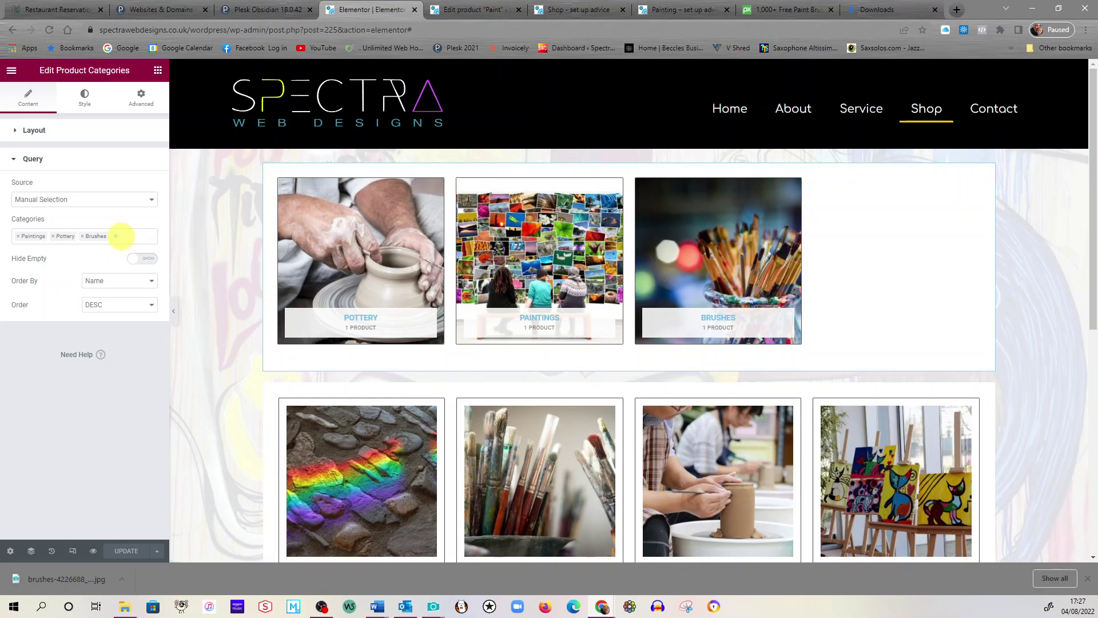
click(118, 237)
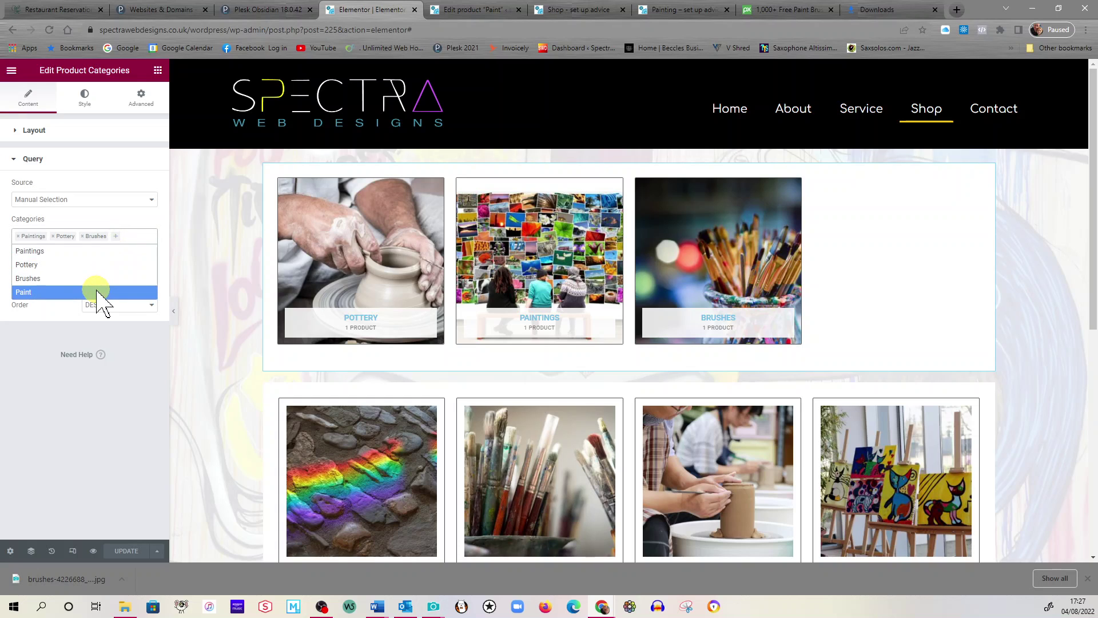
click(98, 292)
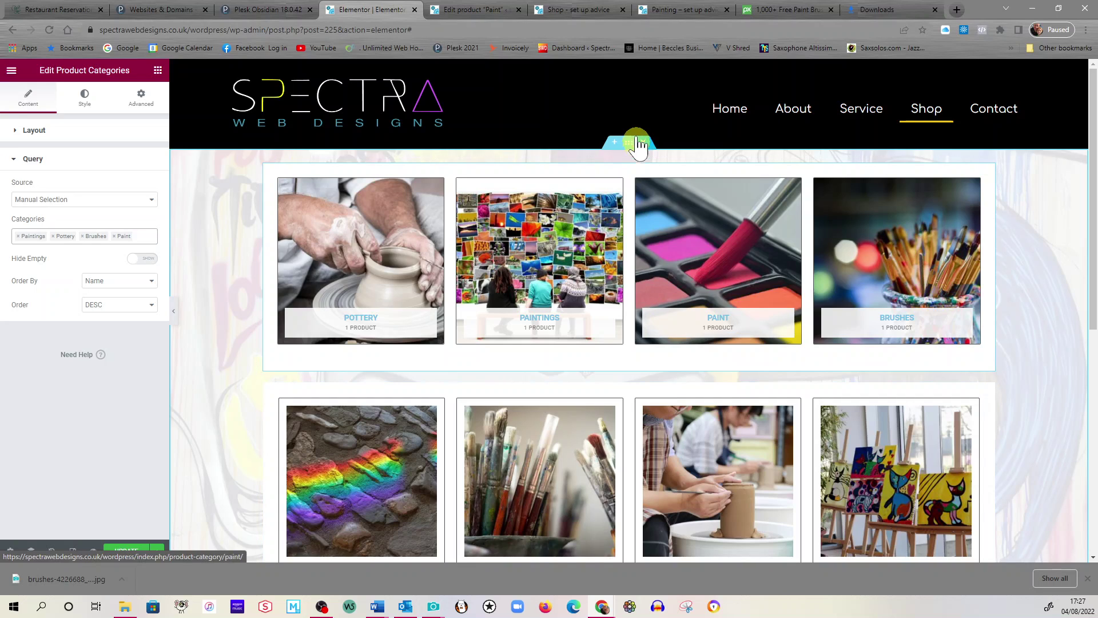
- Open the WooCommerce product categories list and reorder it so Paintings comes directly after Uncategorized, followed by Paint above Brushes
click(475, 11)
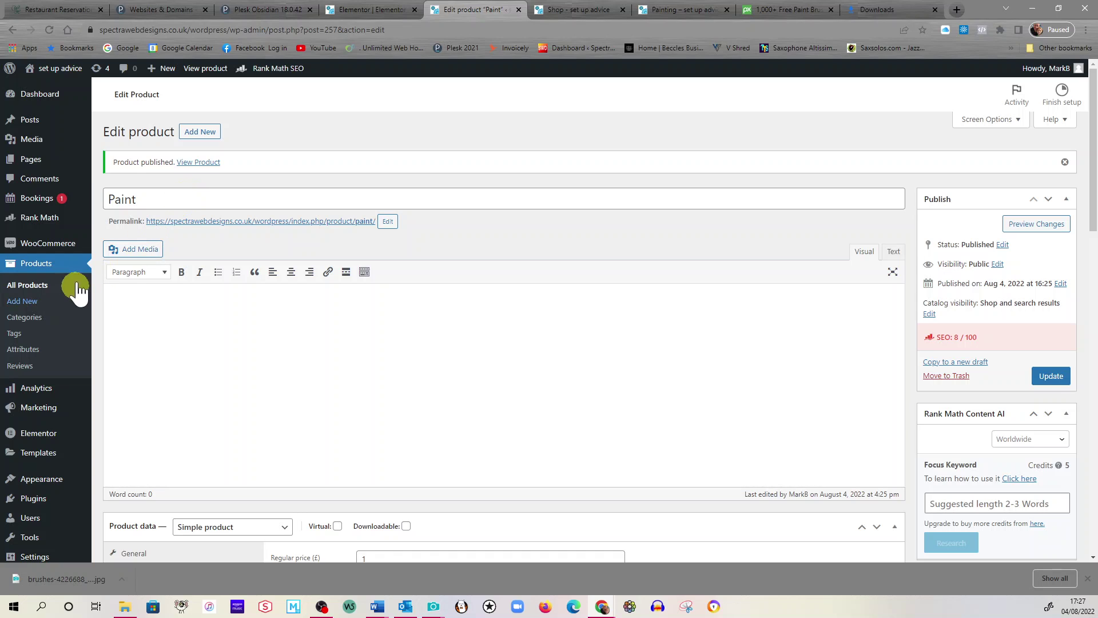
click(24, 318)
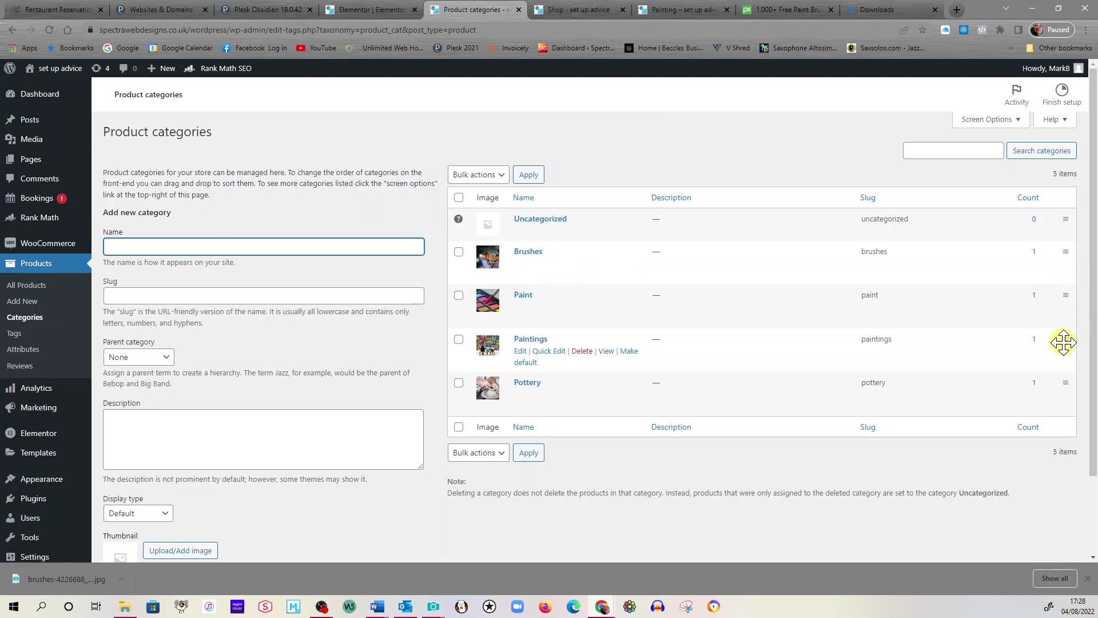
drag(1063, 342, 1069, 255)
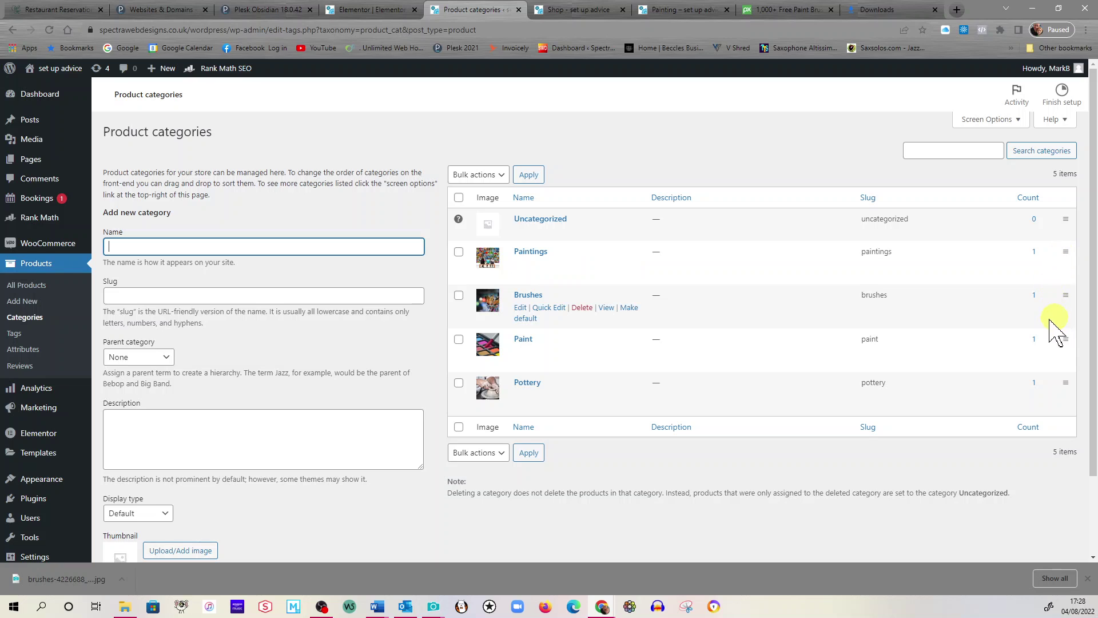
drag(1064, 341, 1064, 295)
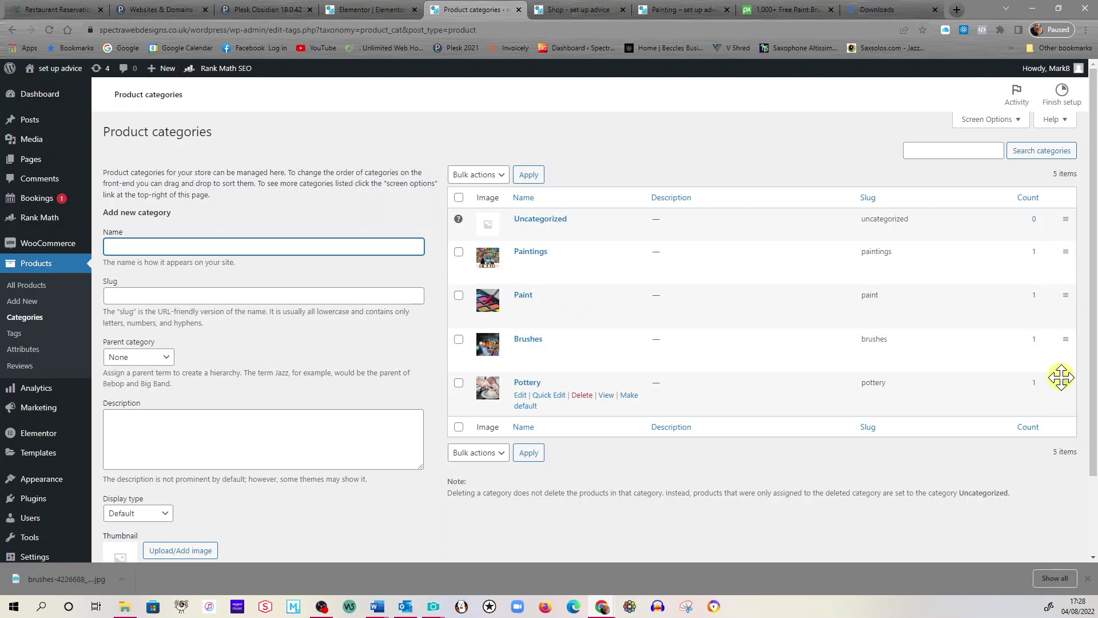
- Try to submit the new category form without a name and look over the reordered category list
scroll(174, 289, down, 2)
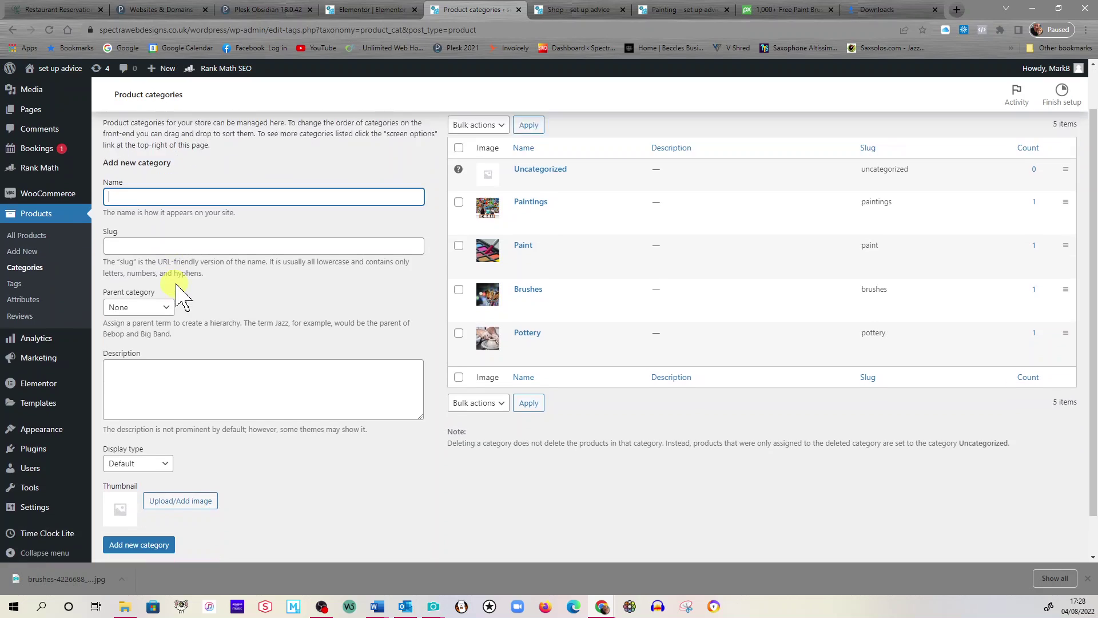
click(137, 503)
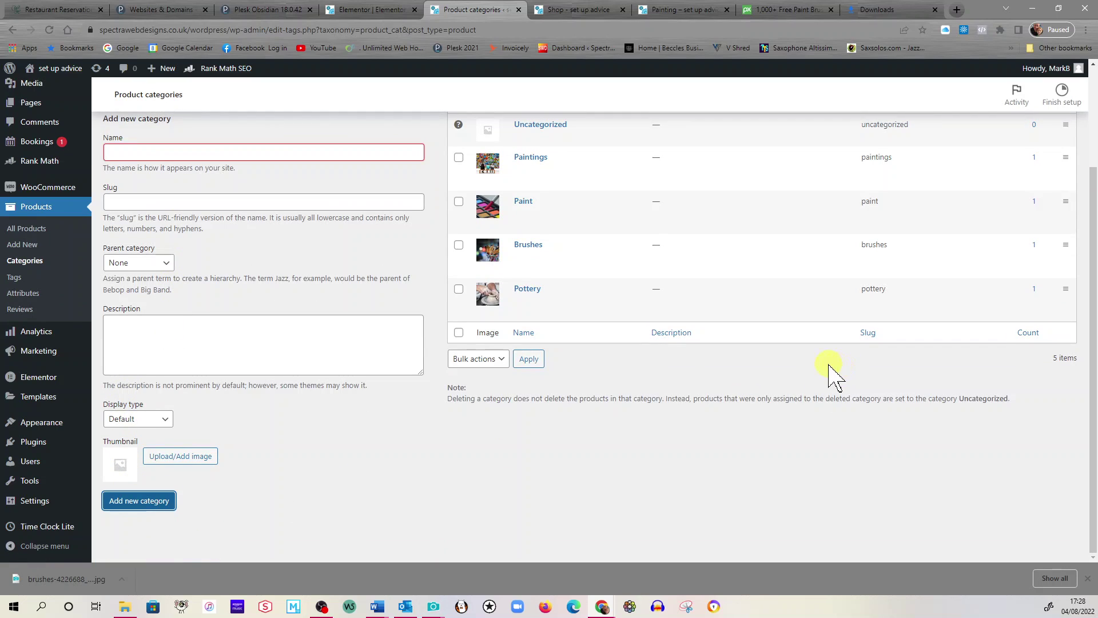
scroll(675, 458, up, 2)
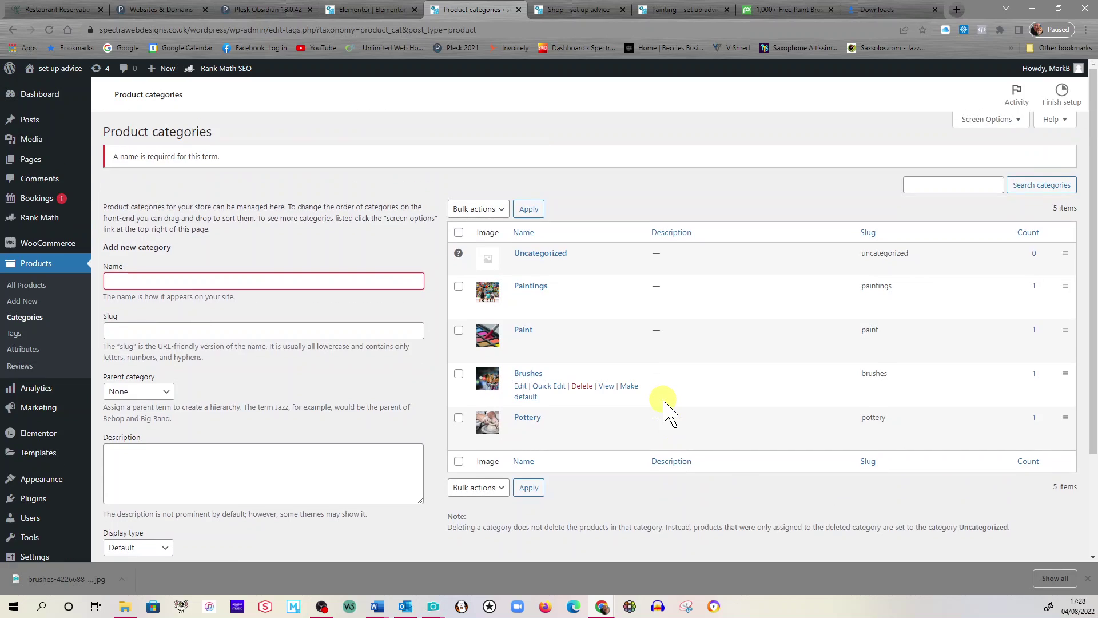
scroll(458, 360, down, 2)
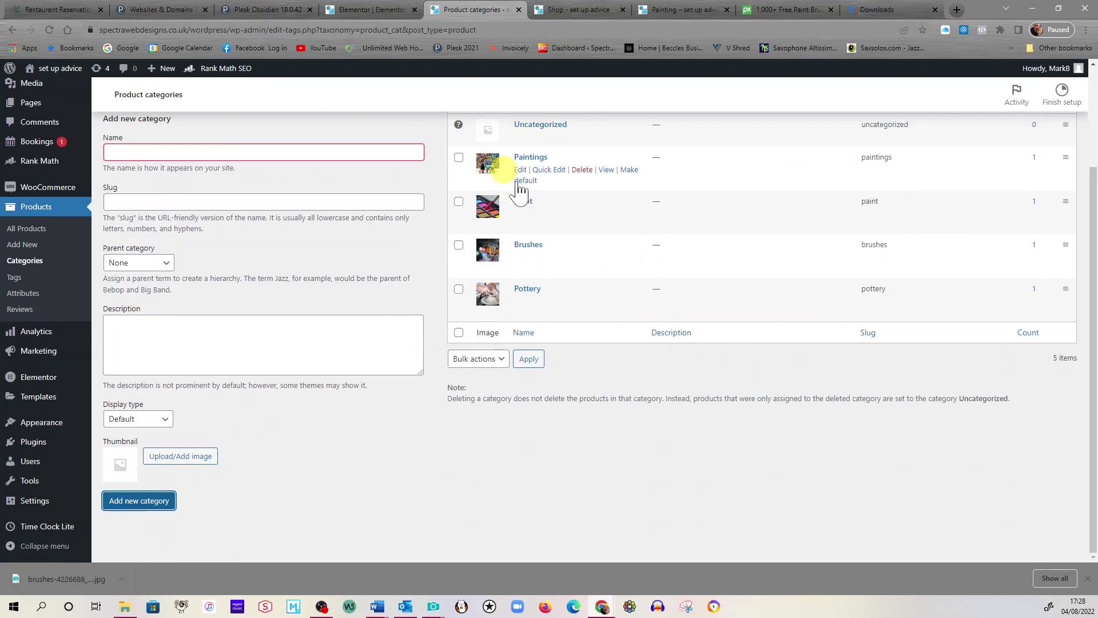
scroll(611, 220, up, 1)
scroll(611, 221, up, 1)
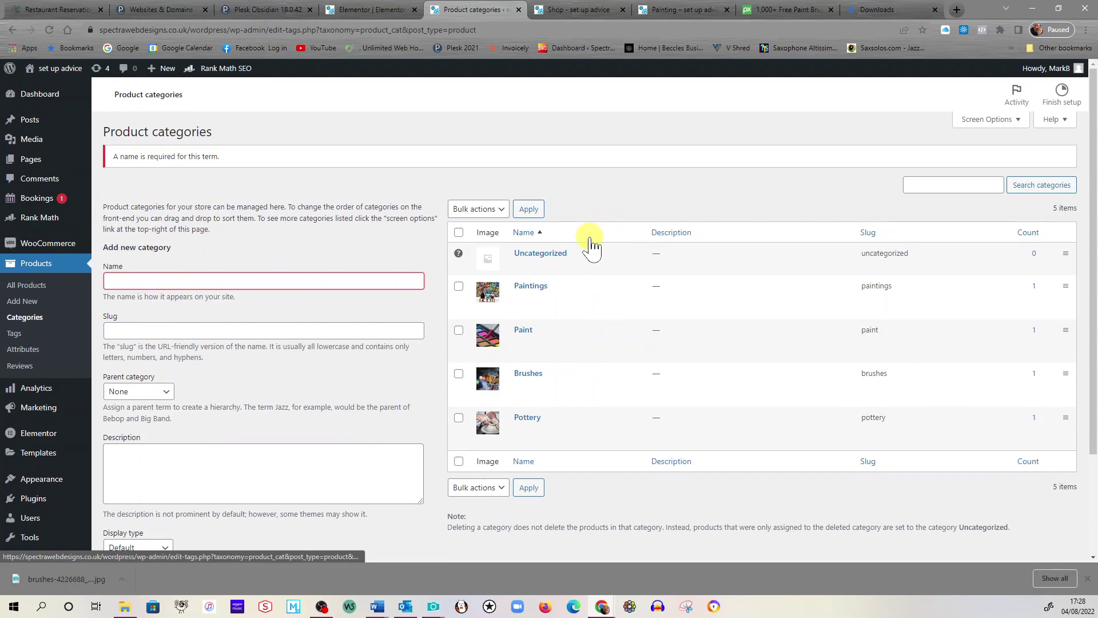
scroll(588, 264, down, 2)
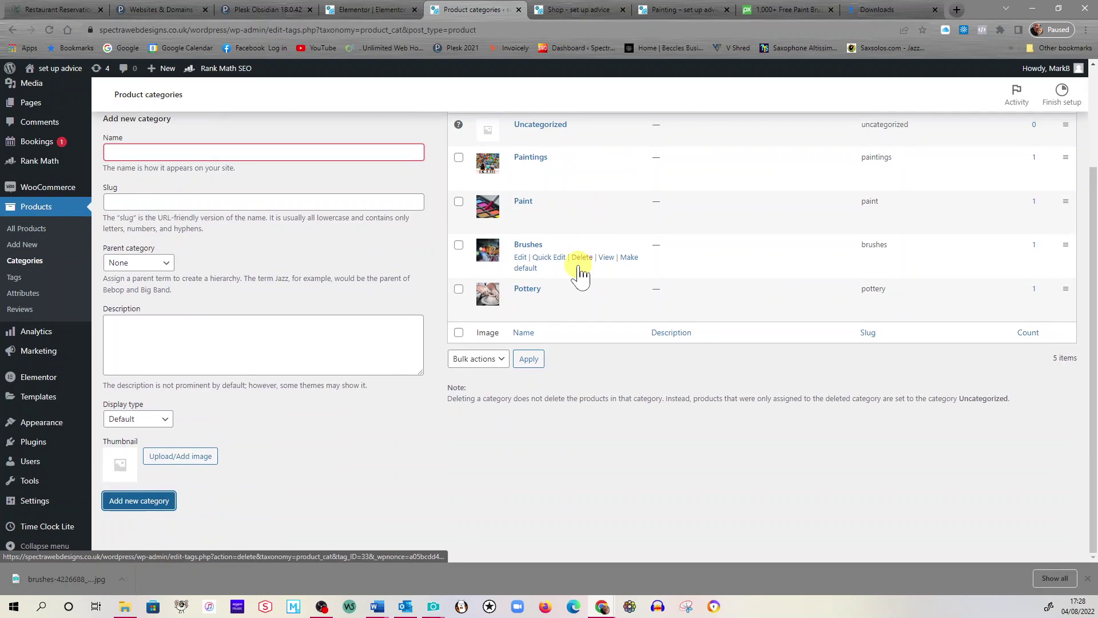
scroll(581, 275, up, 2)
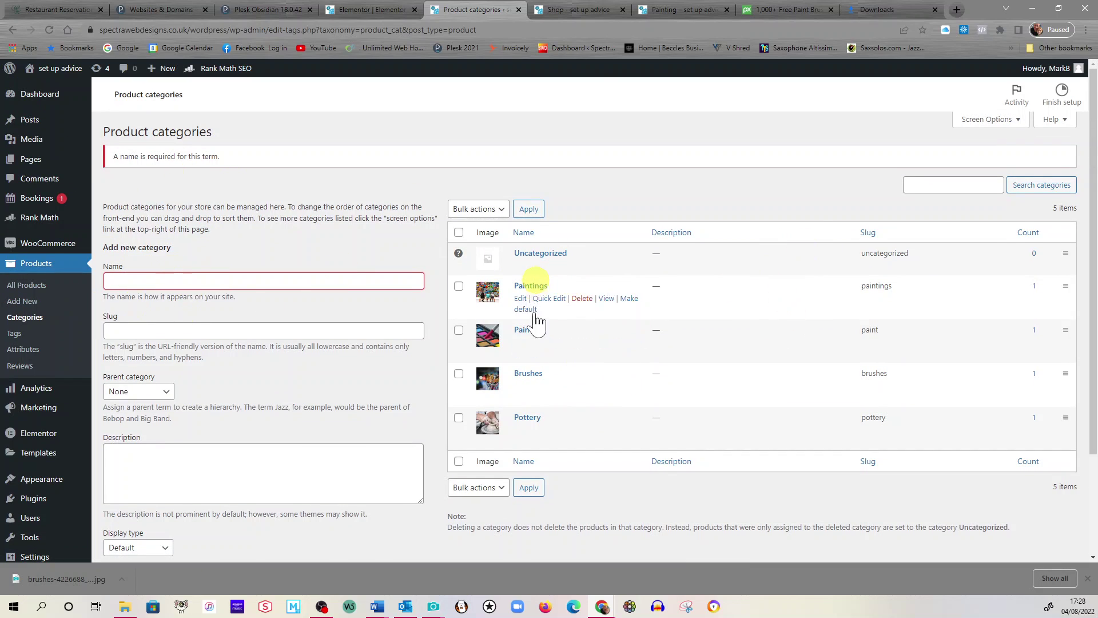
- Switch back to the Elementor editor and reload it, discarding the unsaved changes
click(383, 10)
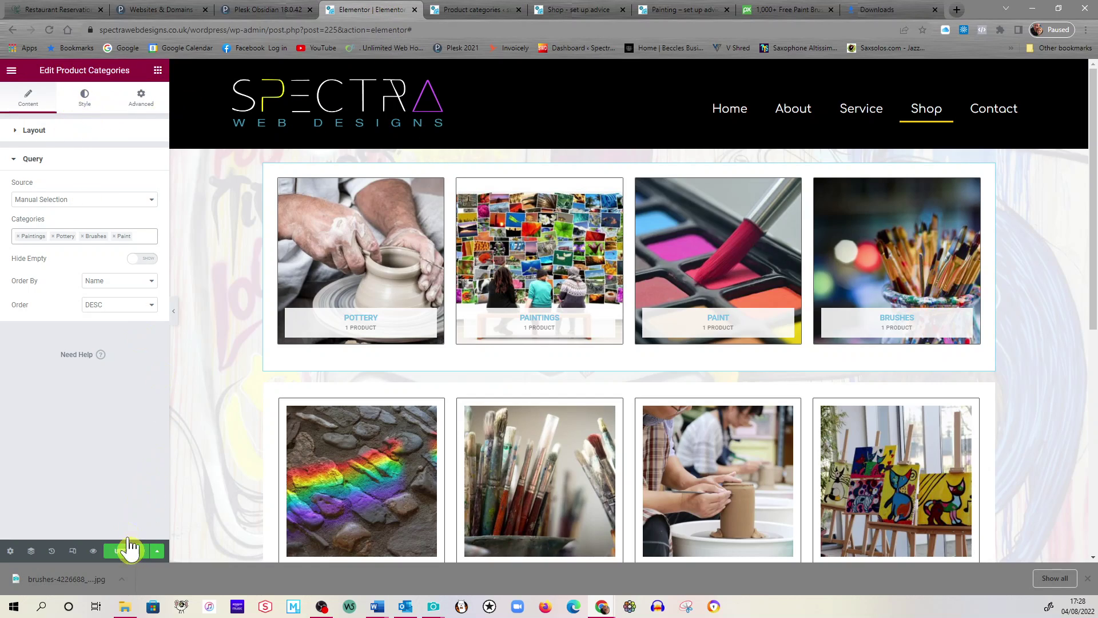
click(49, 30)
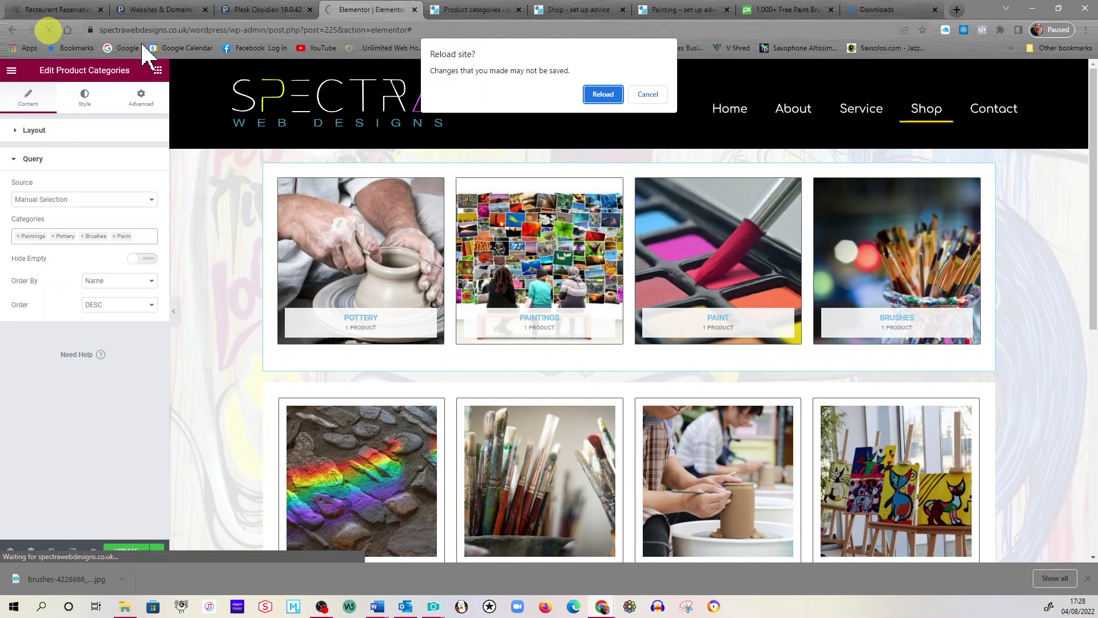
click(597, 95)
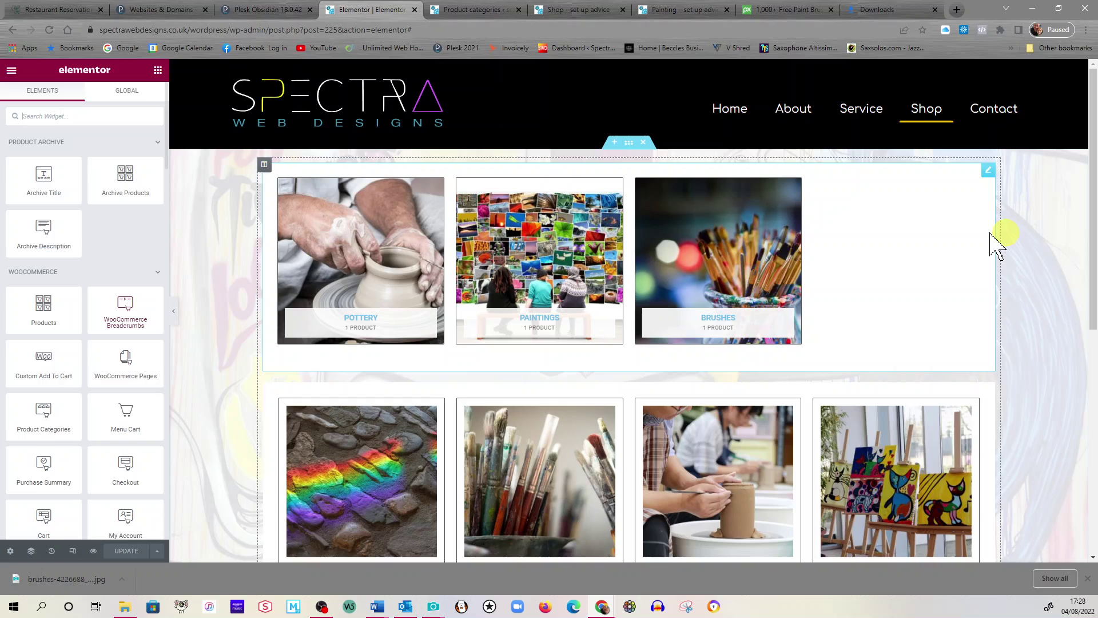
- Add the Paint category to the Product Categories widget's manual selection and update the shop page
click(989, 170)
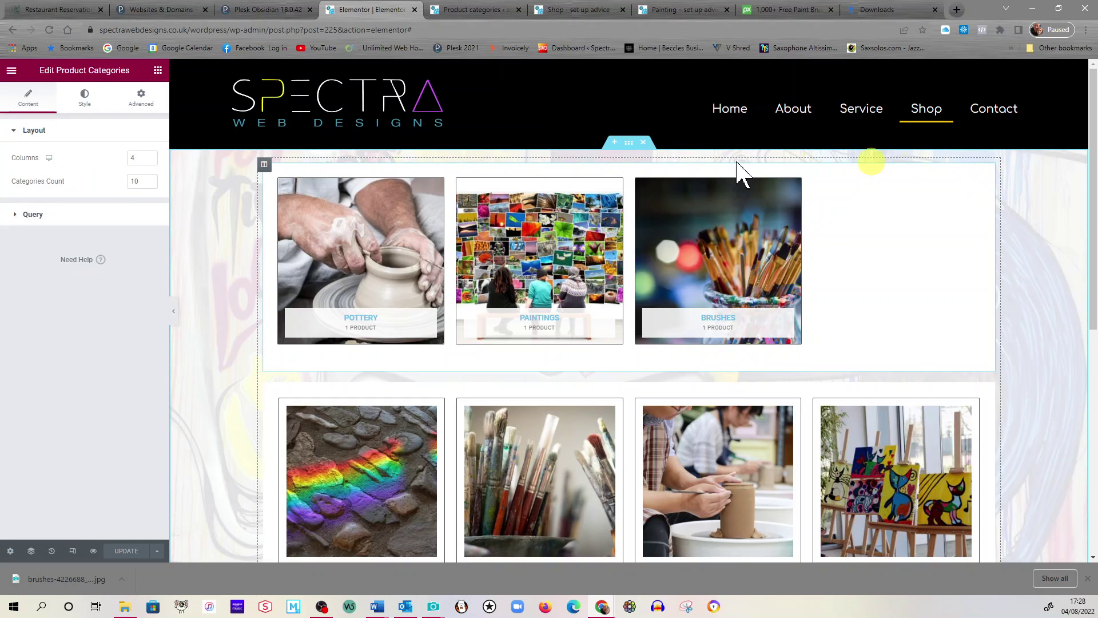
click(33, 214)
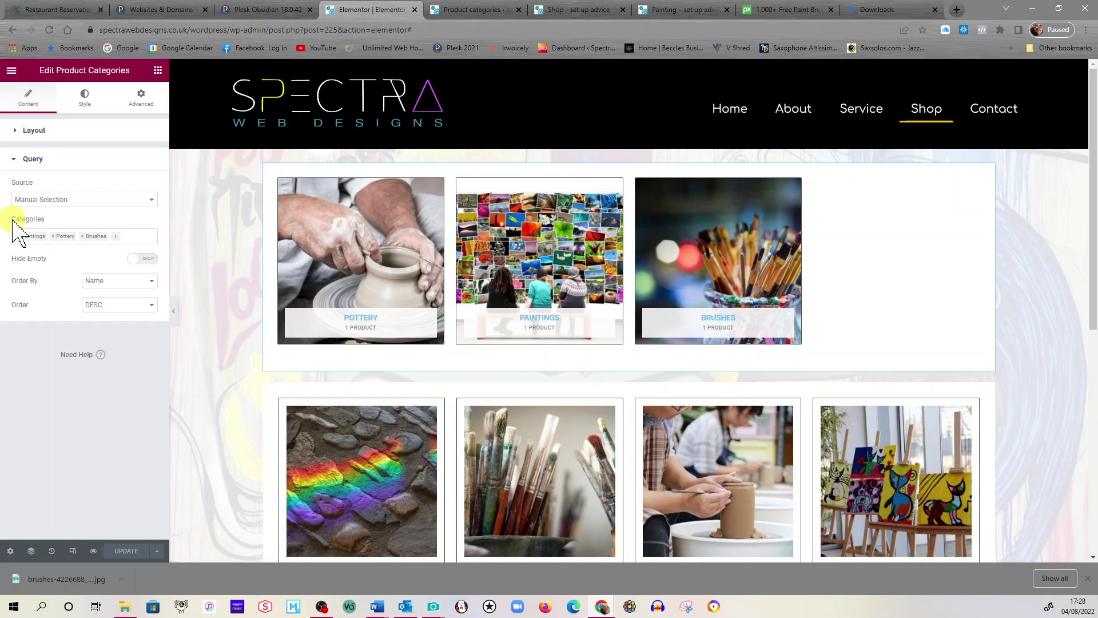
click(120, 239)
click(55, 294)
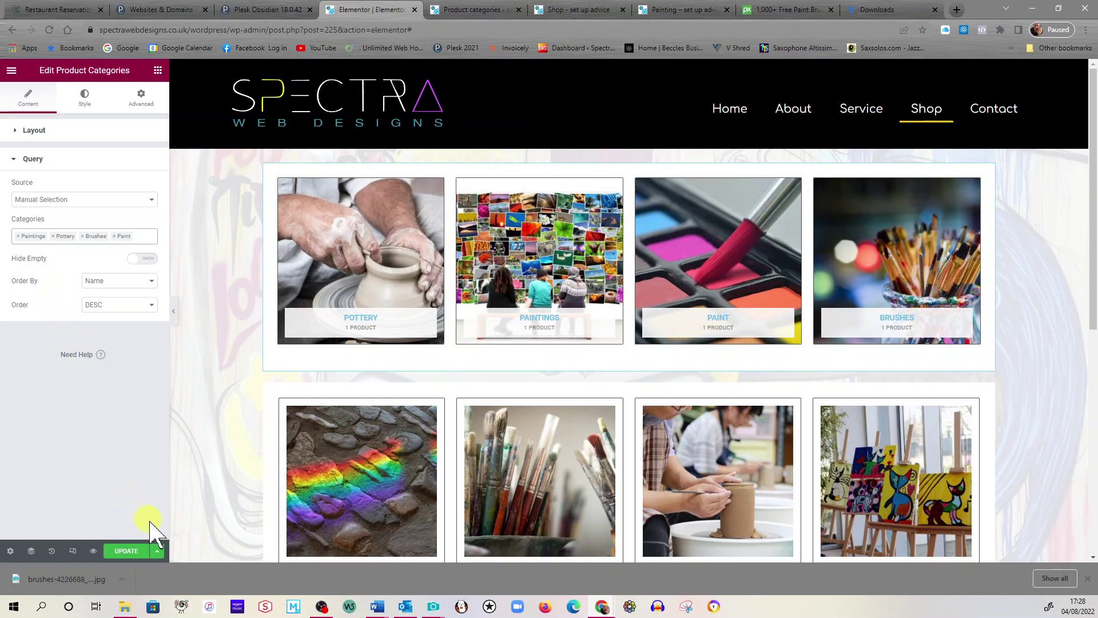
click(128, 552)
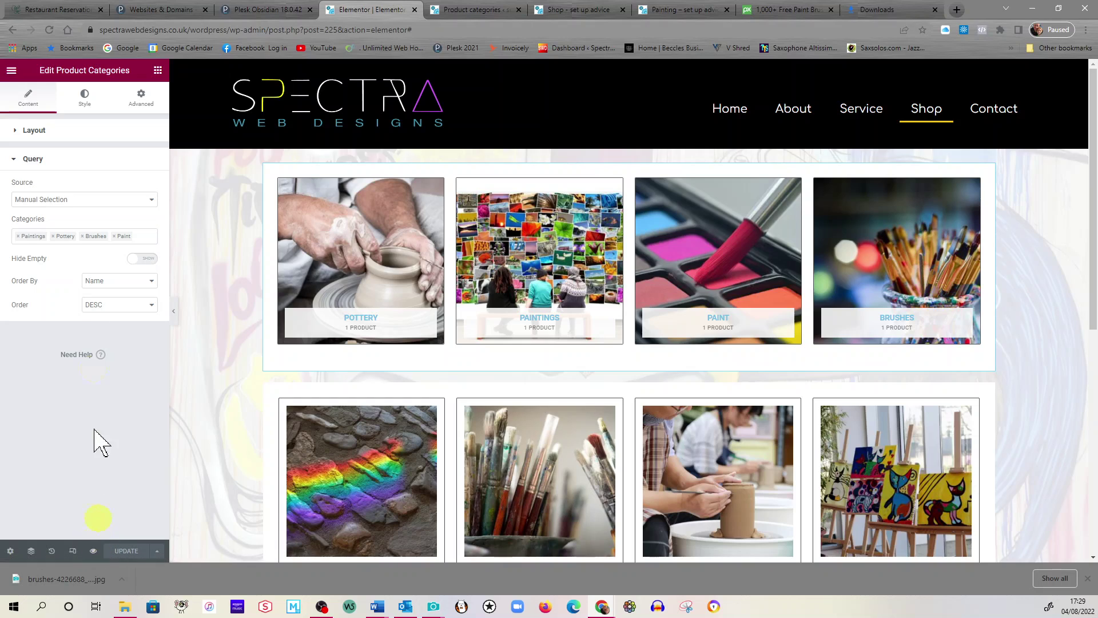
- Preview the shop page and examine the category tiles and the product cards beneath them
click(93, 551)
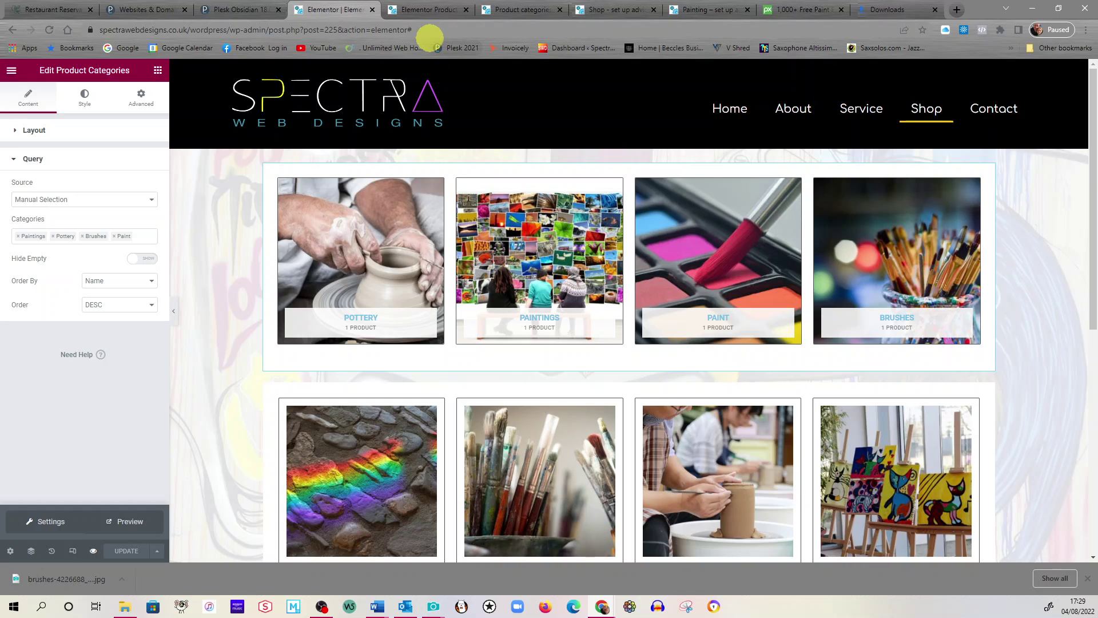
click(430, 12)
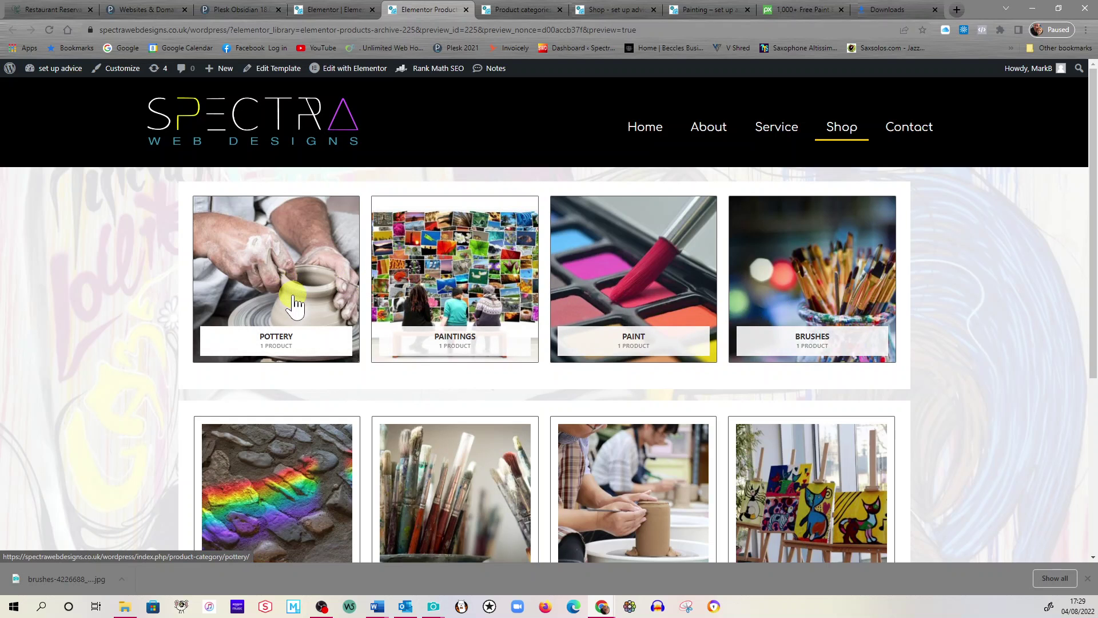
scroll(291, 295, down, 5)
scroll(296, 299, up, 5)
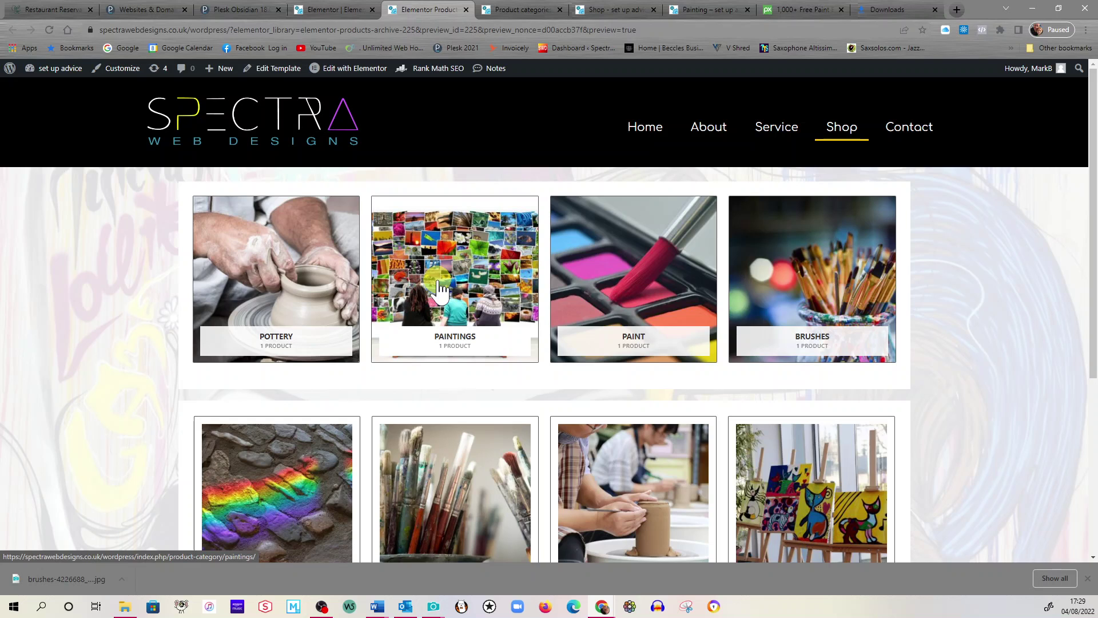
scroll(439, 290, down, 4)
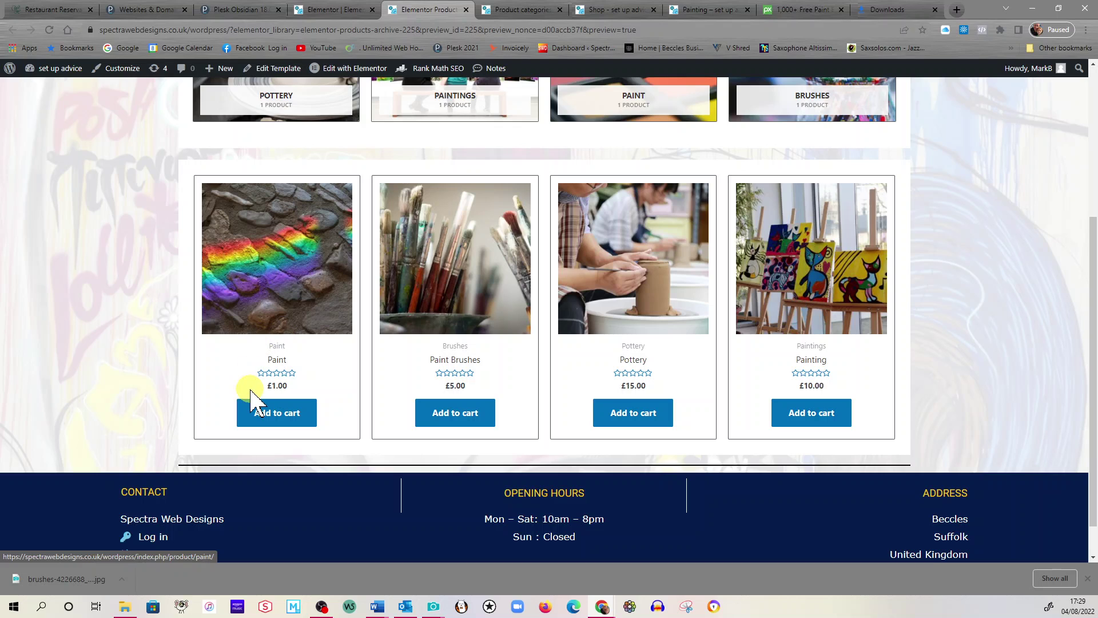
scroll(611, 304, up, 3)
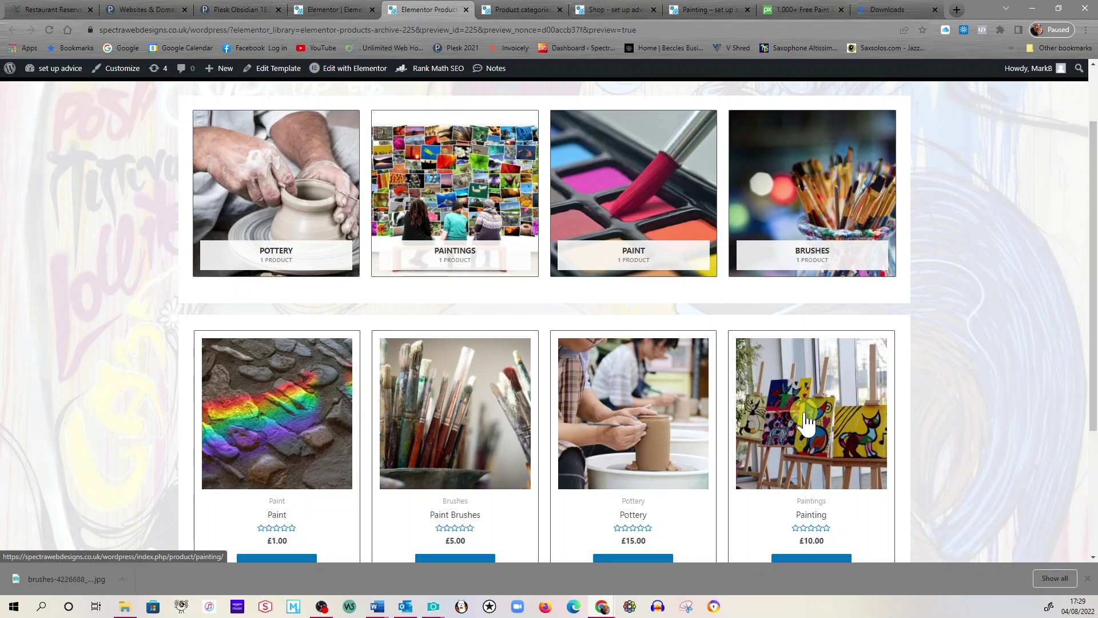
scroll(804, 417, down, 3)
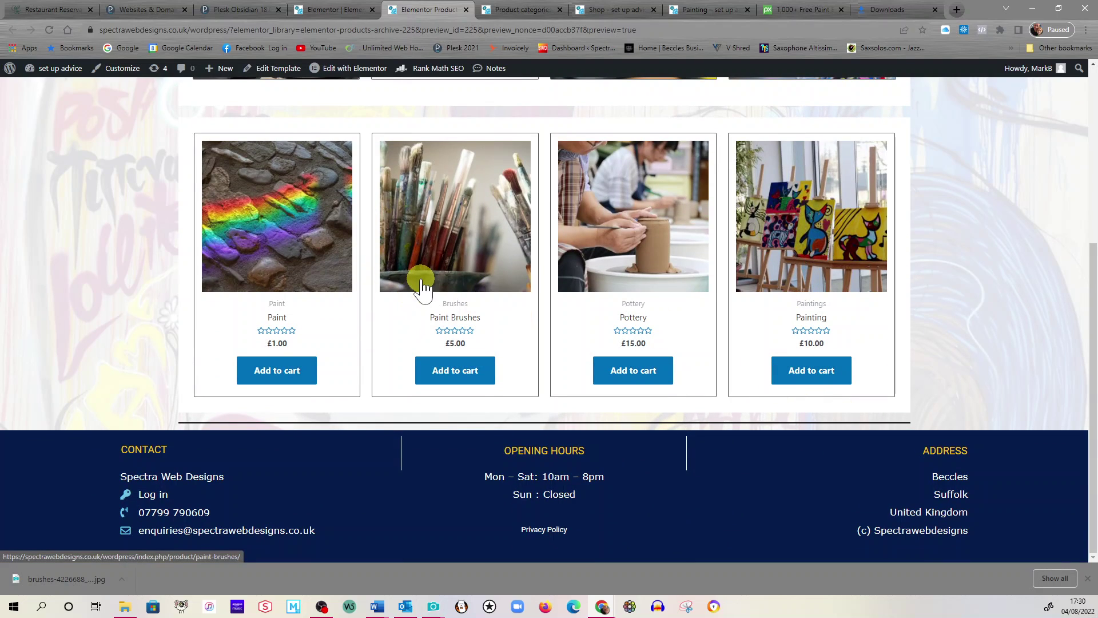
scroll(417, 283, up, 4)
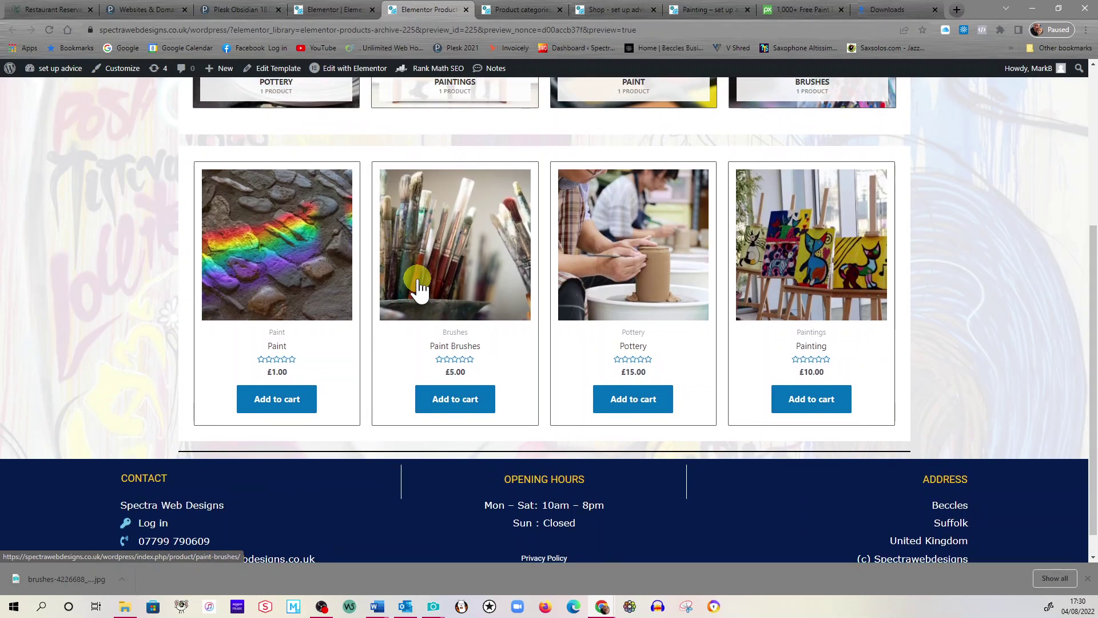
scroll(413, 297, up, 2)
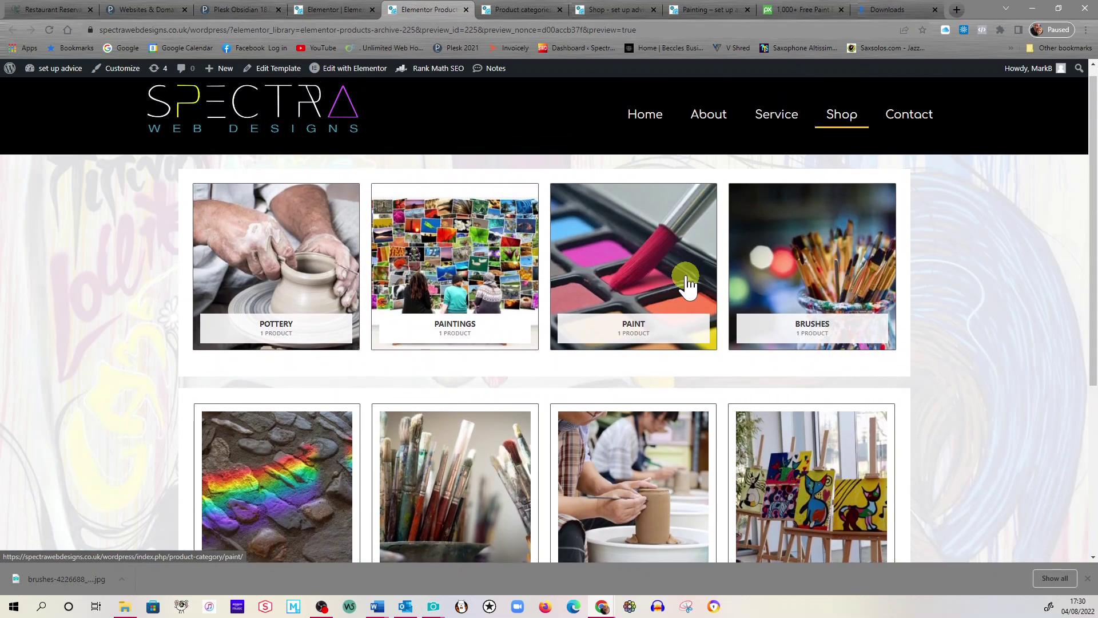